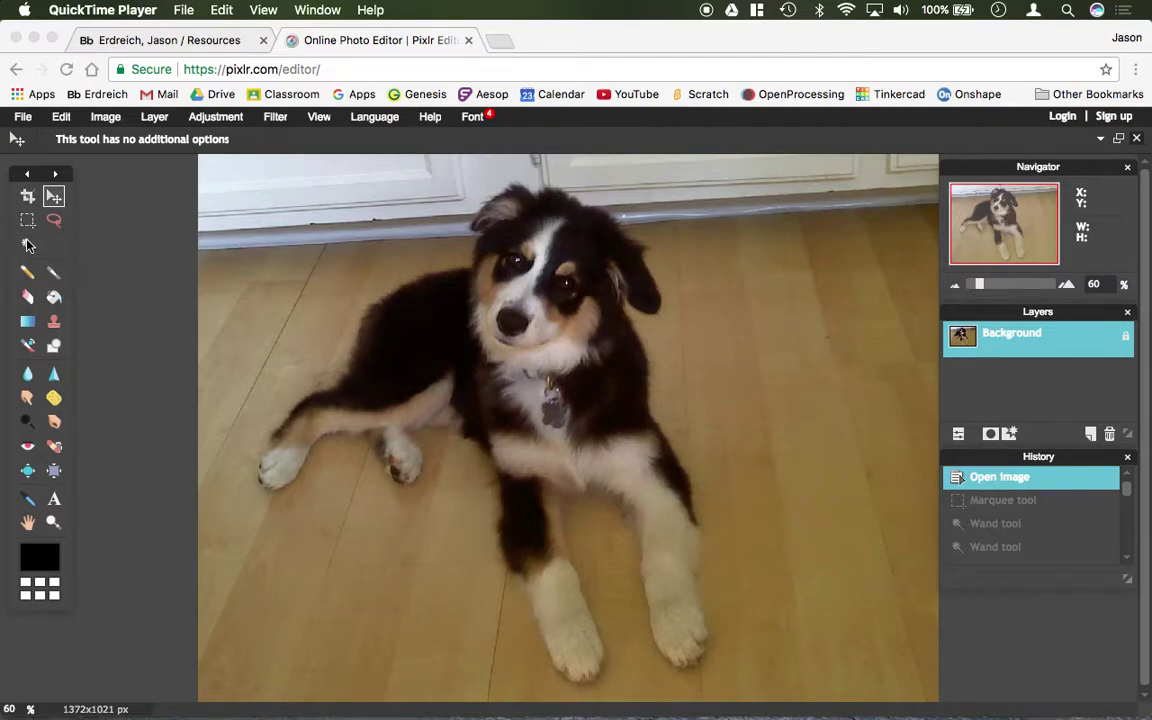
Step: Focus the Chrome window running Pixlr Editor with the puppy photo
left_click(55, 196)
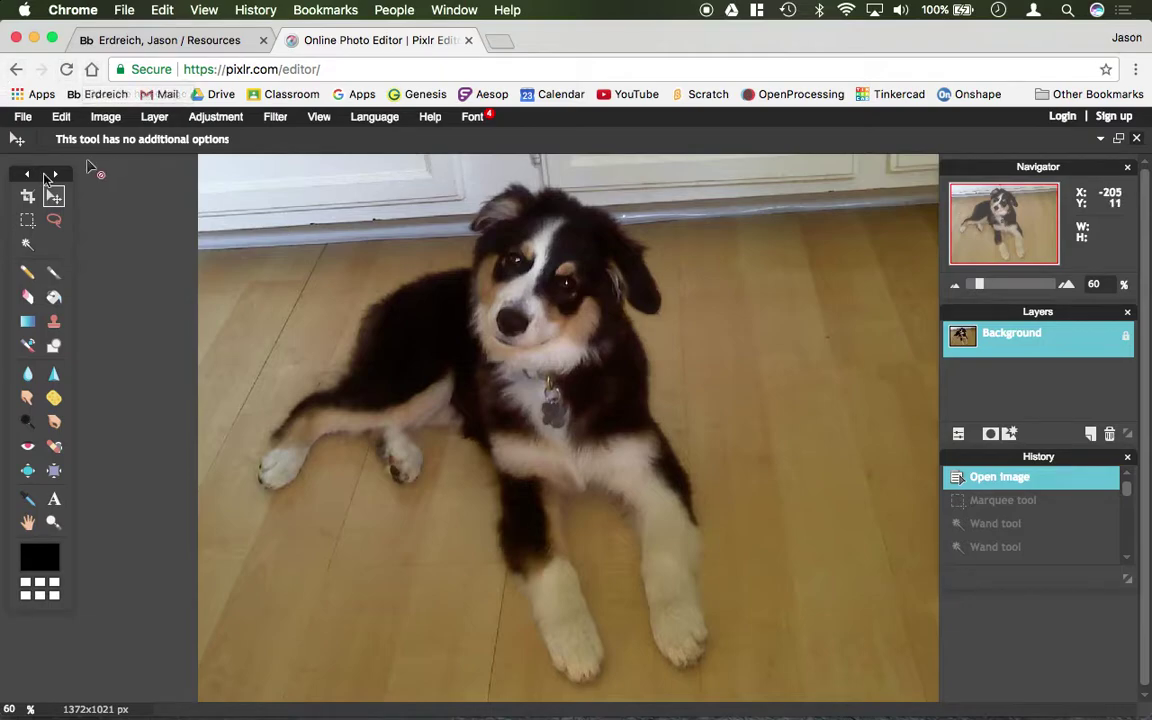
left_click(25, 199)
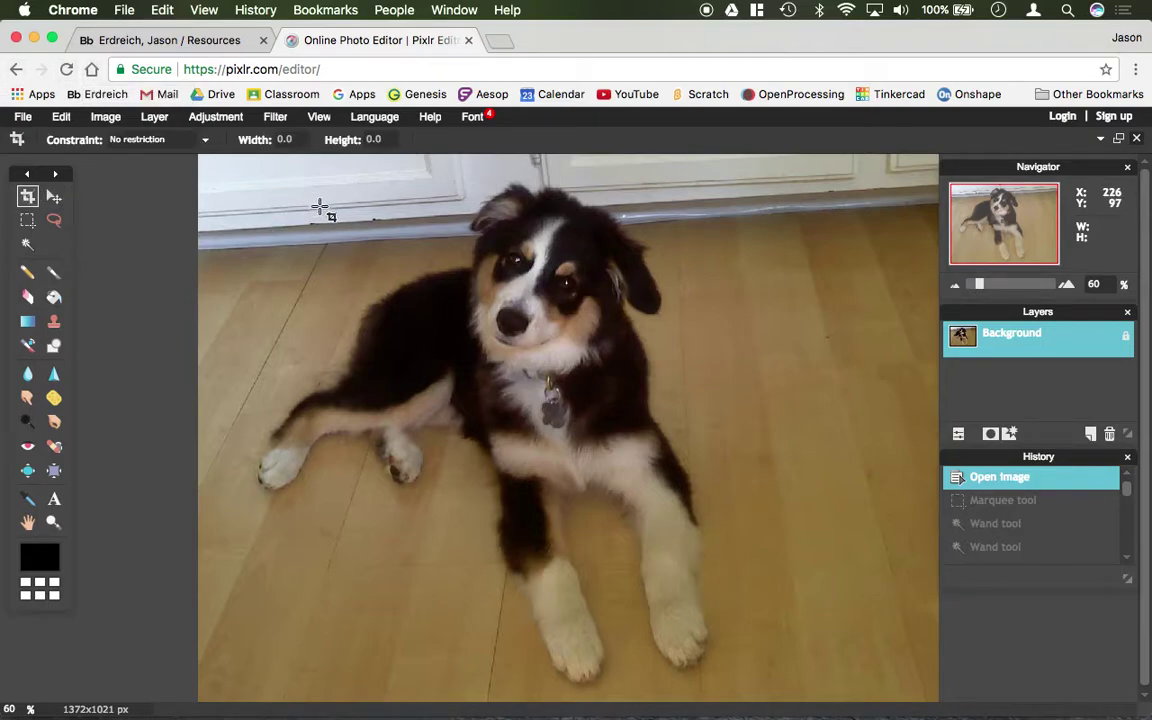
left_click_drag(419, 178, 674, 388)
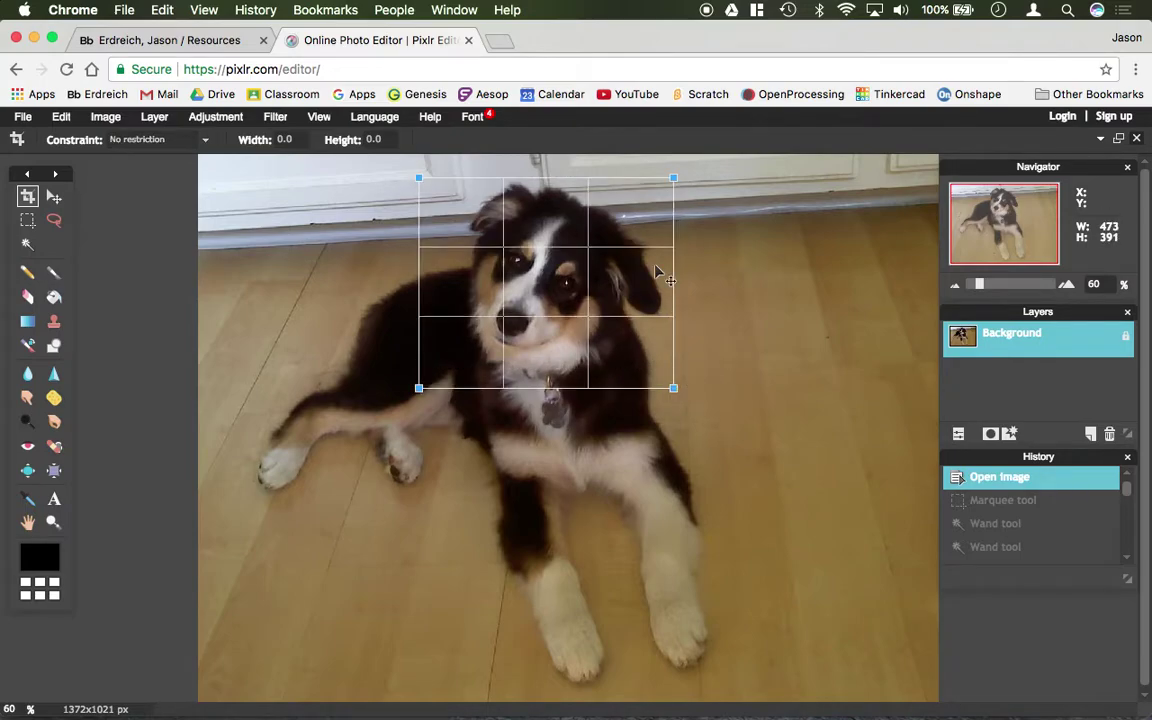
key("Return")
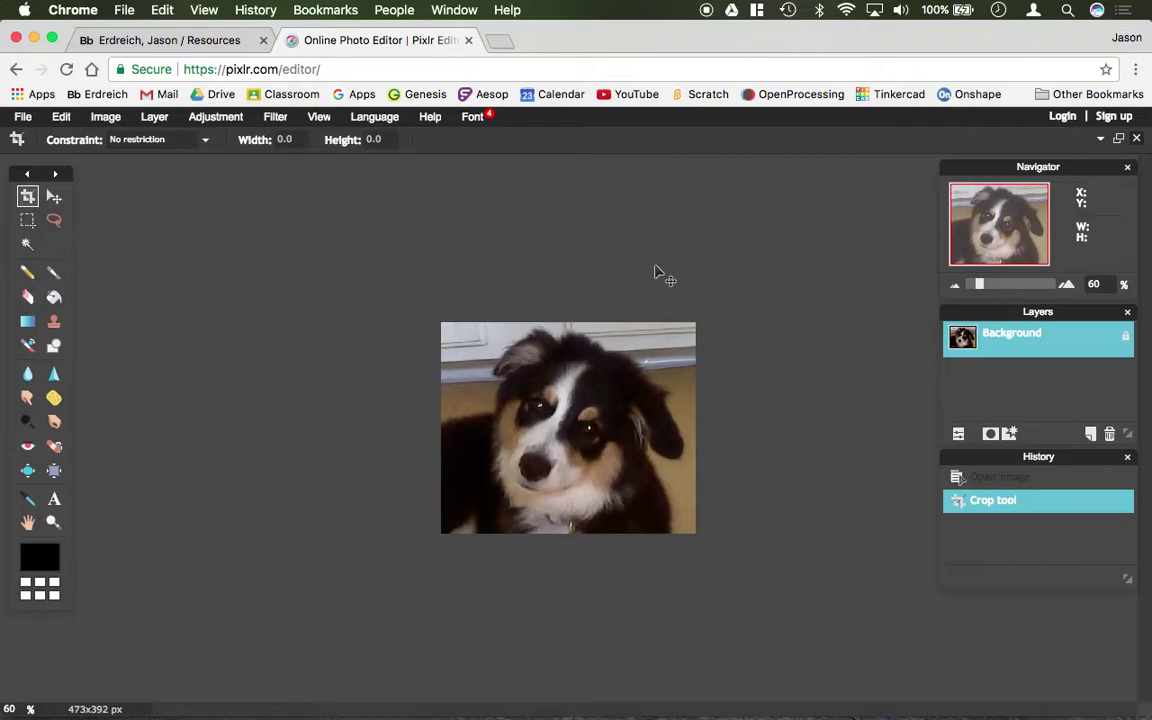
key("super+z")
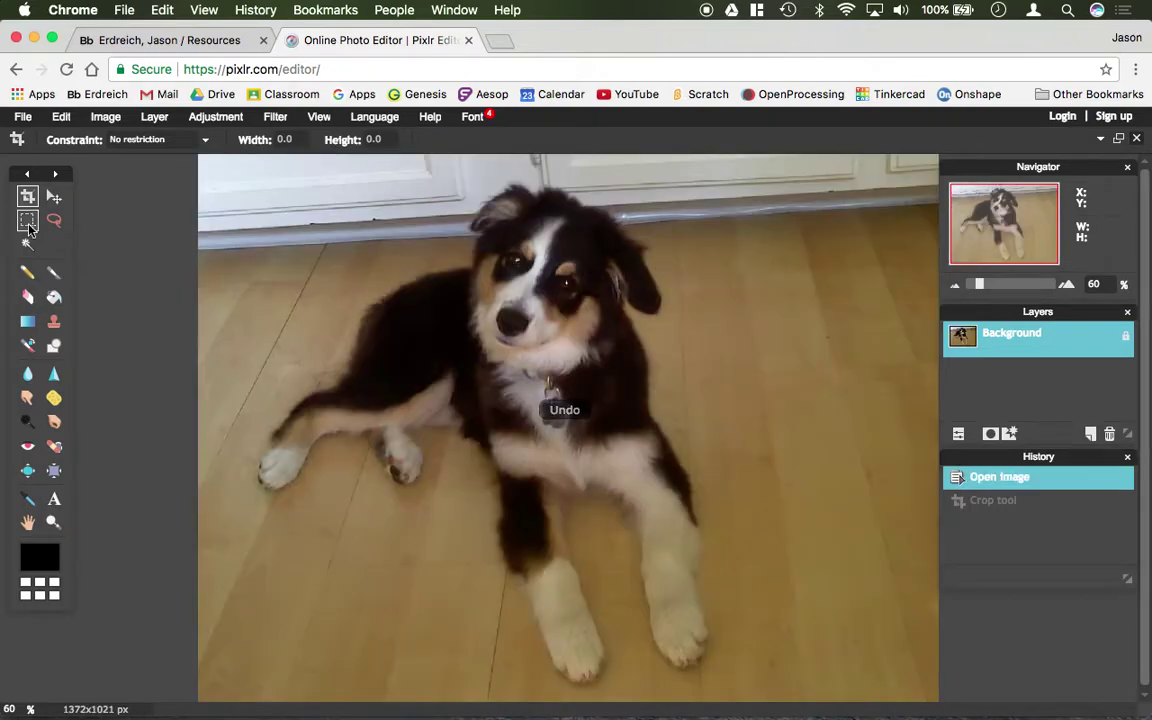
Step: Draw a 391x349 px elliptical marquee selection around the puppy's head
left_click(28, 222)
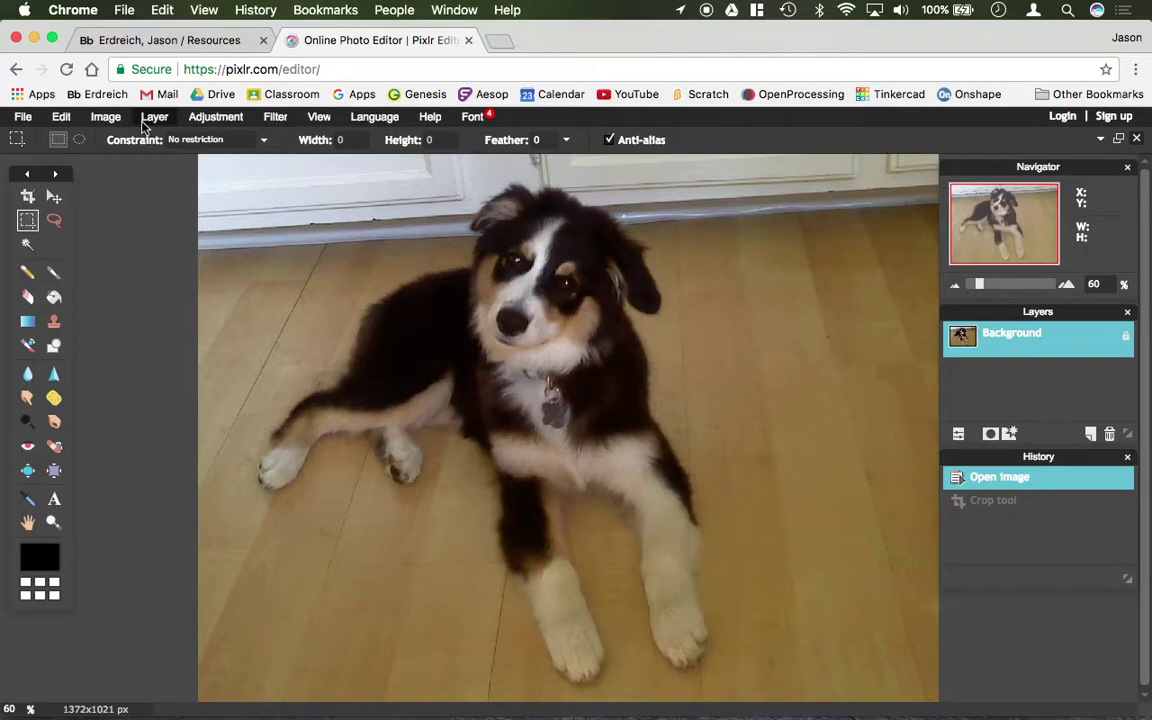
left_click(80, 140)
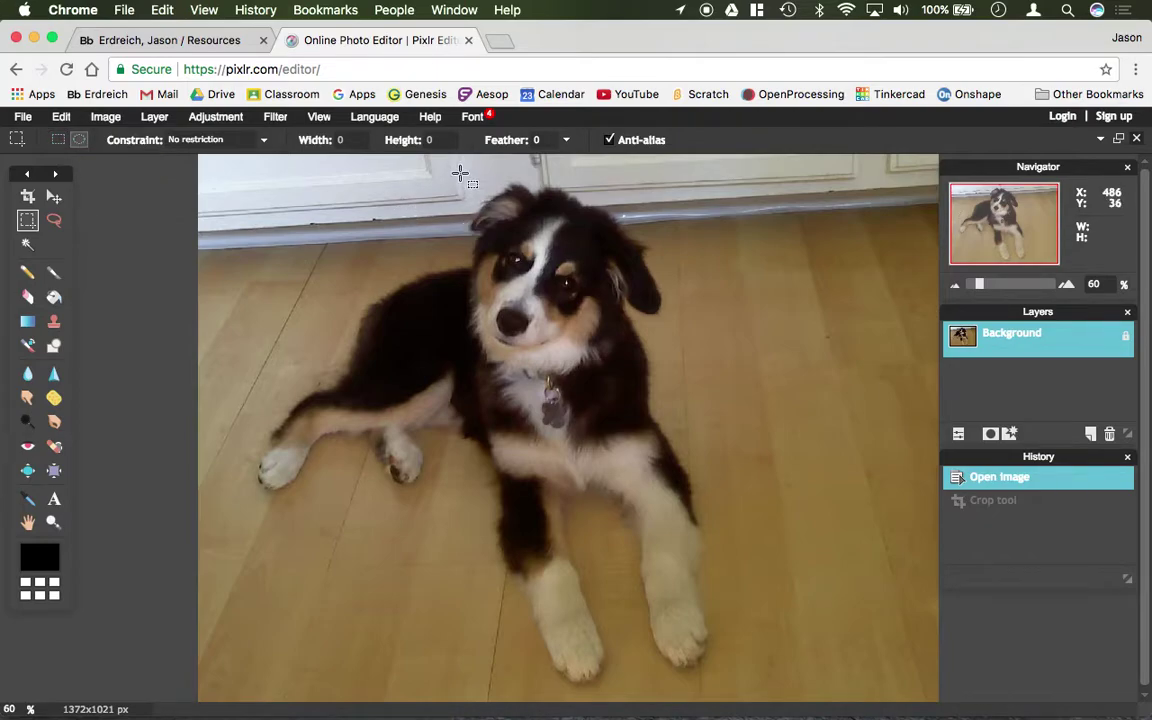
left_click_drag(442, 187, 656, 379)
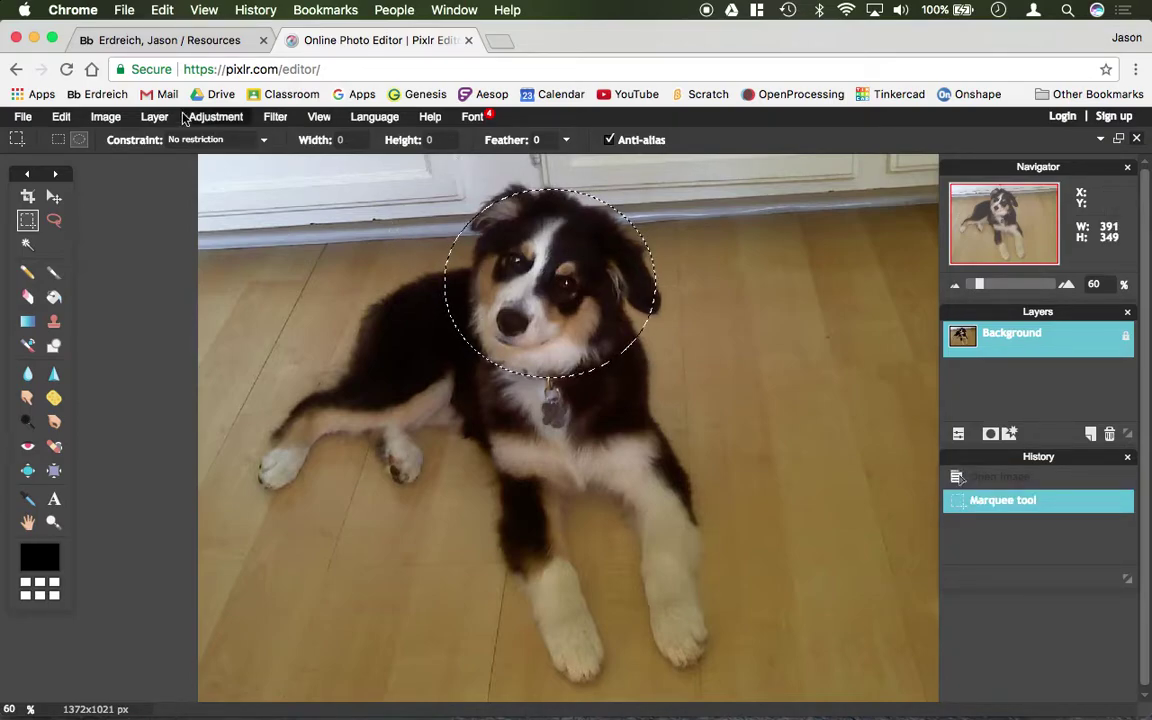
left_click(54, 197)
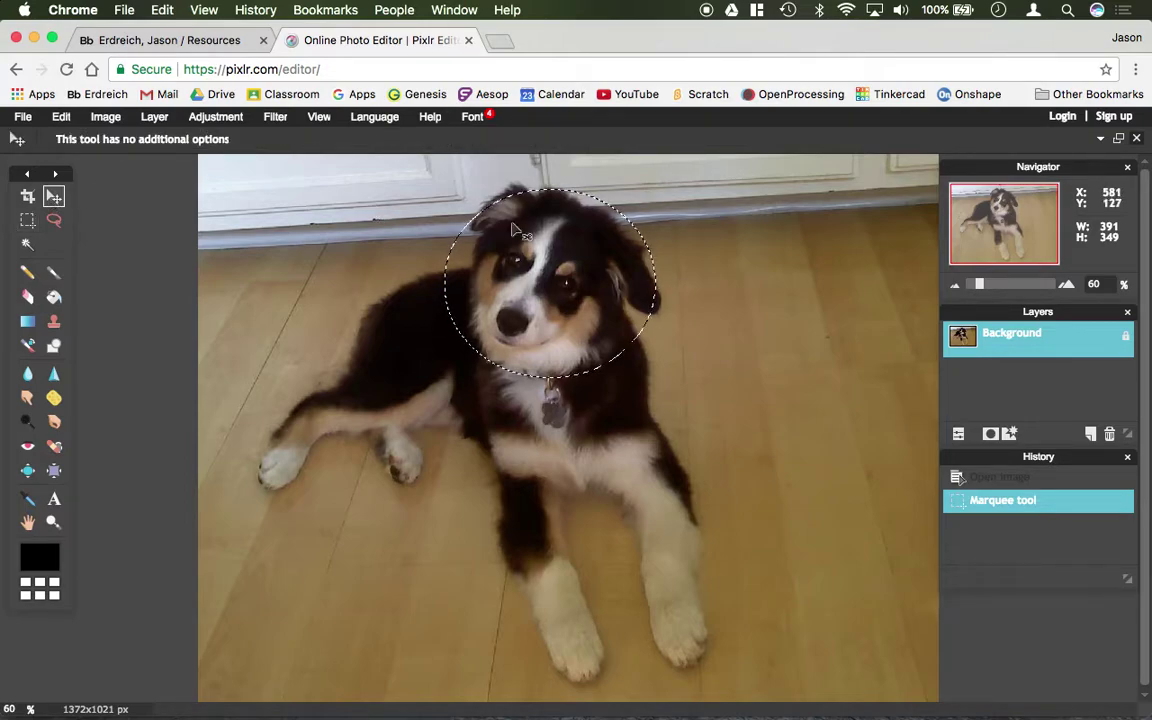
left_click_drag(533, 234, 780, 261)
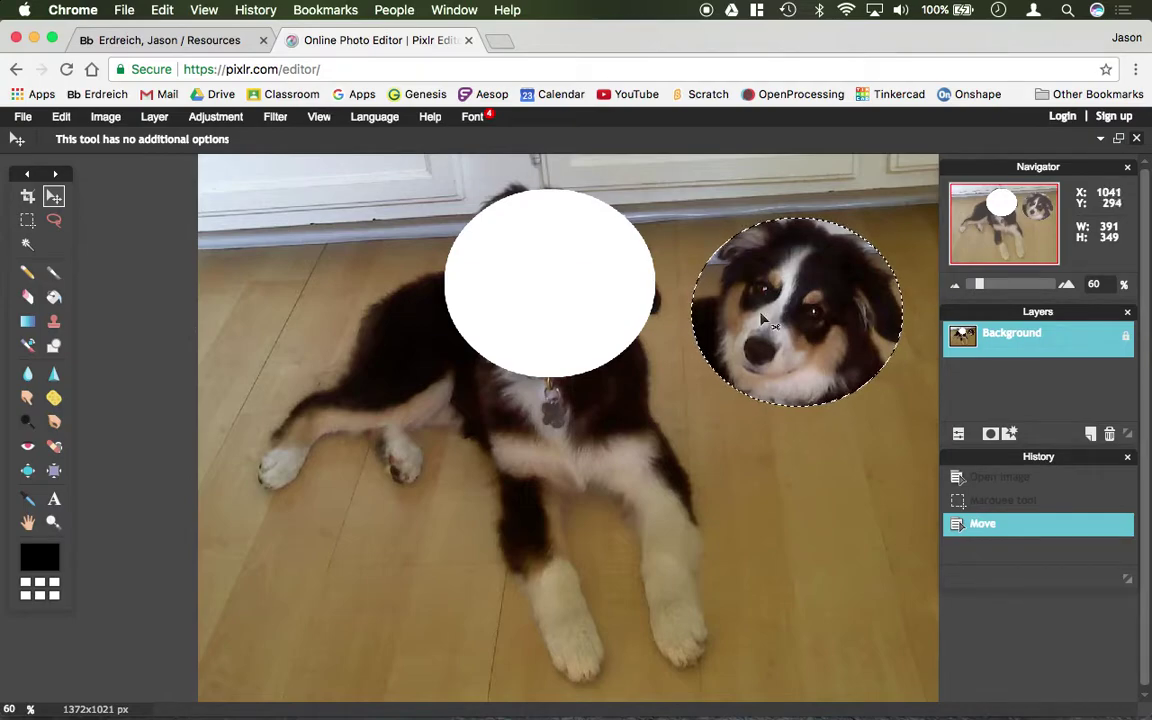
left_click_drag(776, 316, 452, 456)
left_click_drag(540, 413, 810, 180)
left_click_drag(682, 197, 278, 234)
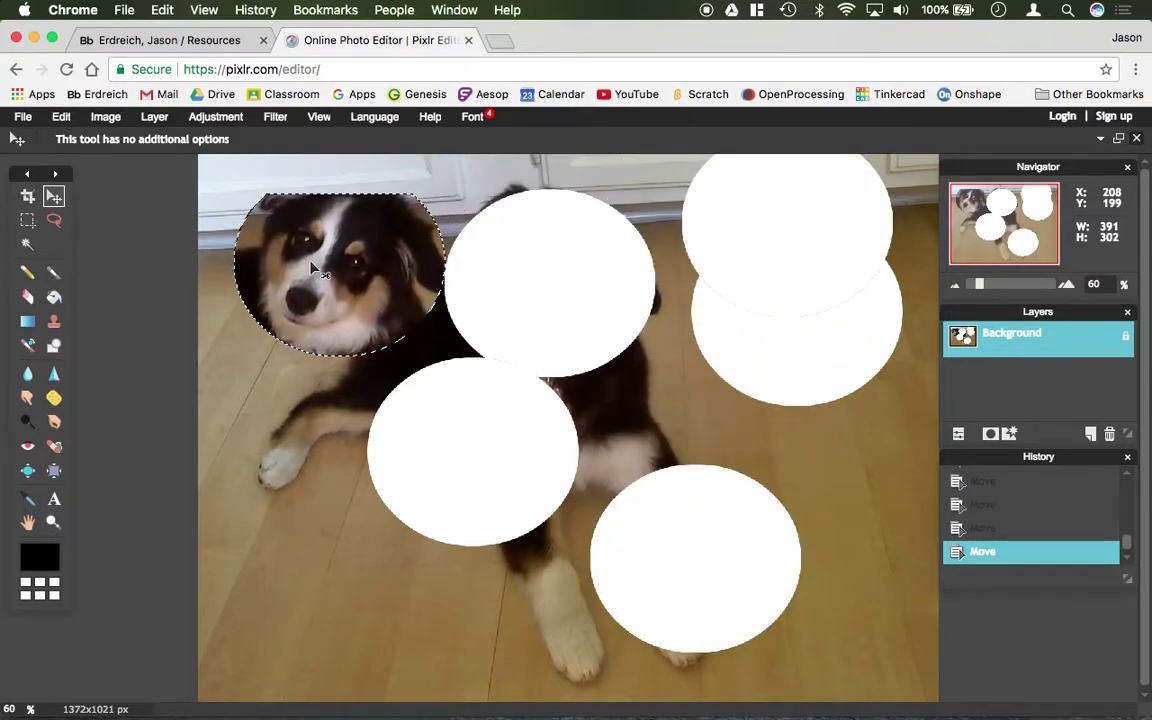
left_click_drag(300, 298, 300, 600)
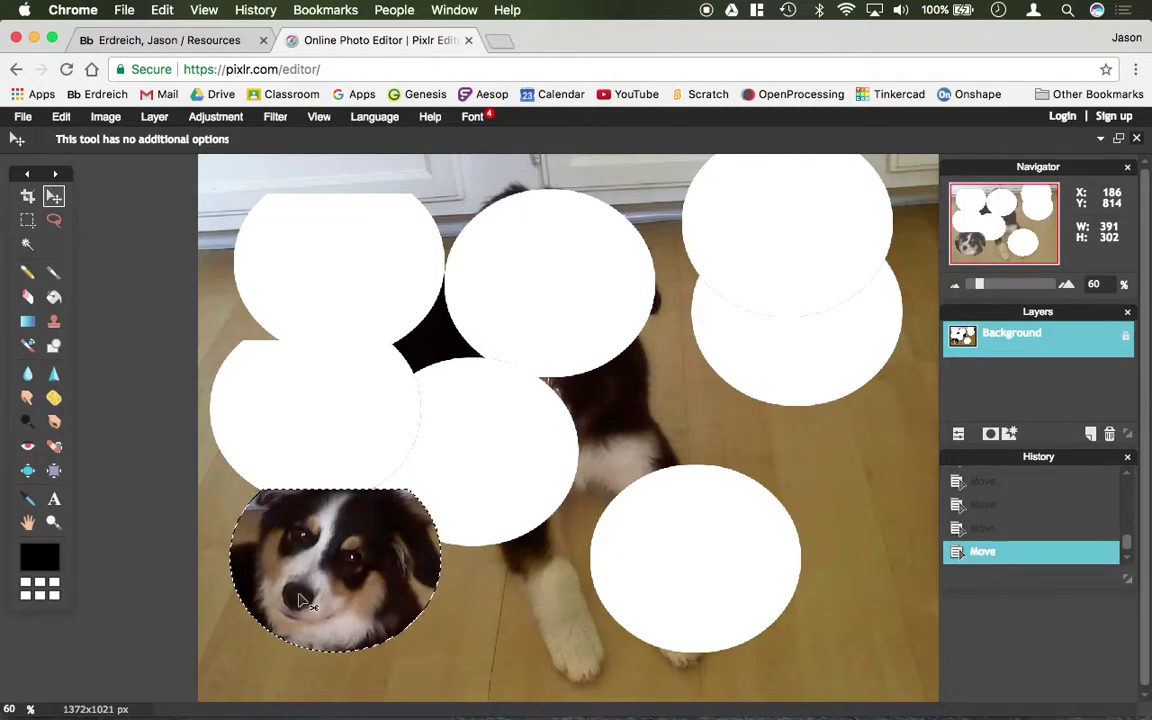
key("super+z")
key("super+z")
key("super+z")
key("super+z")
key("super+z")
key("super+z")
key("super+z")
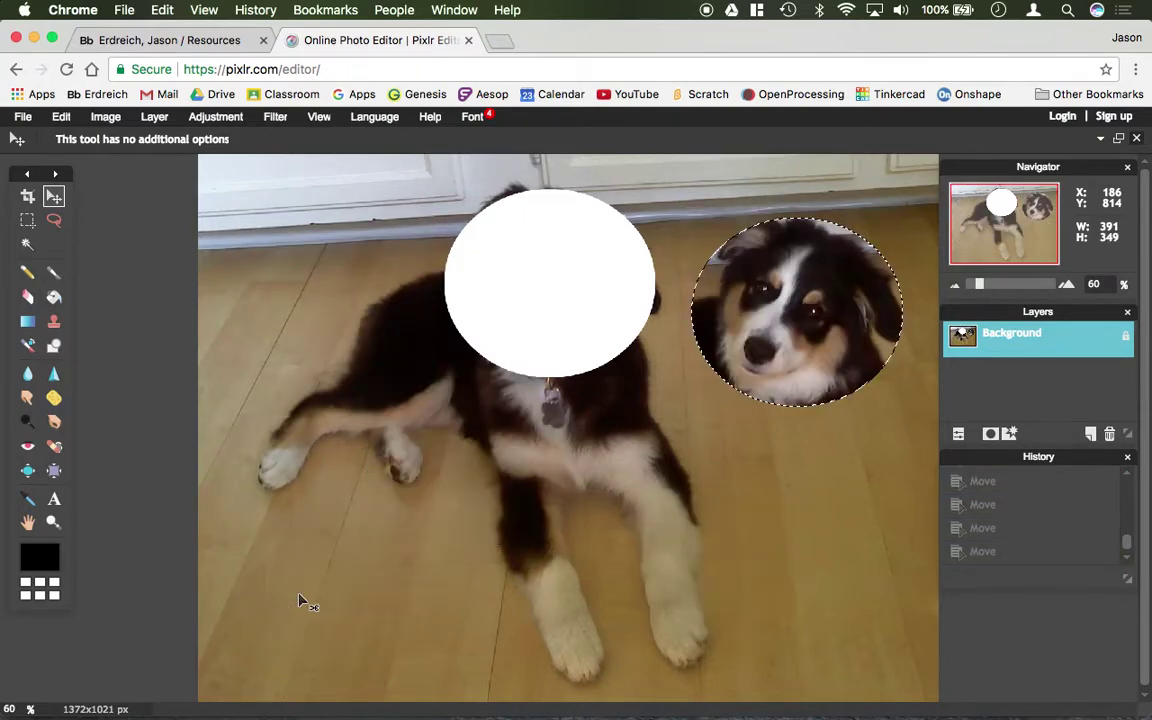
key("super+z")
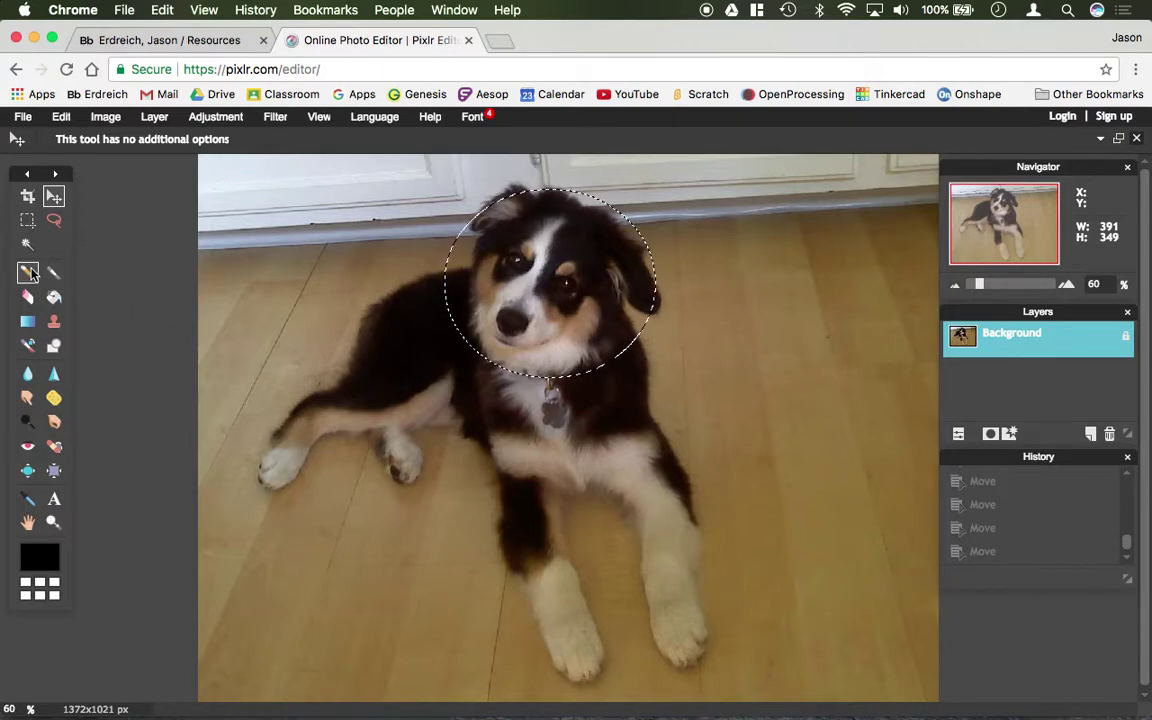
left_click(27, 296)
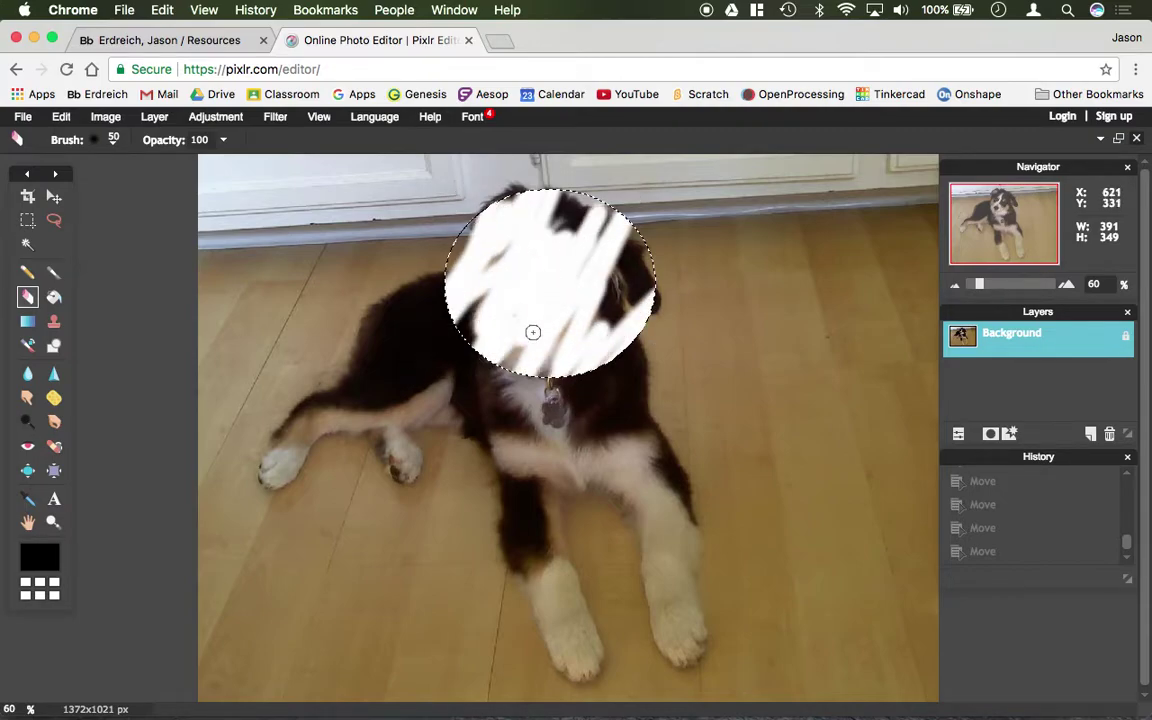
left_click_drag(533, 332, 532, 309)
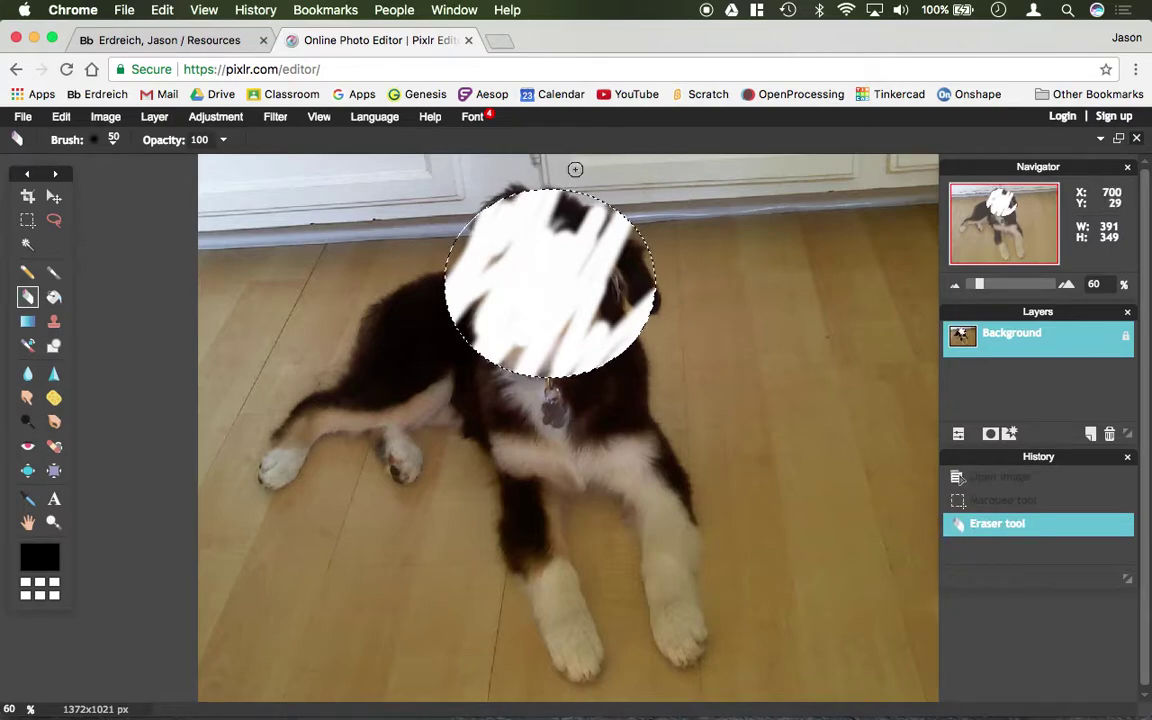
key("ctrl+z")
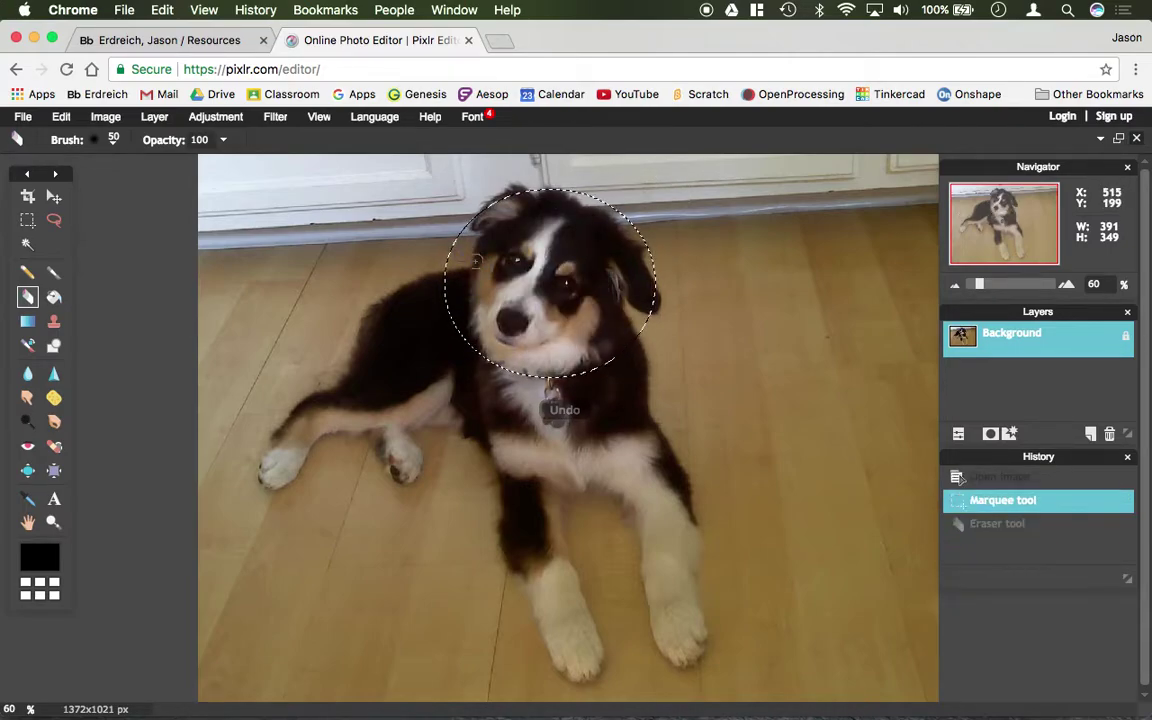
Step: Invert the oval selection and erase part of the photo outside the head
left_click(108, 119)
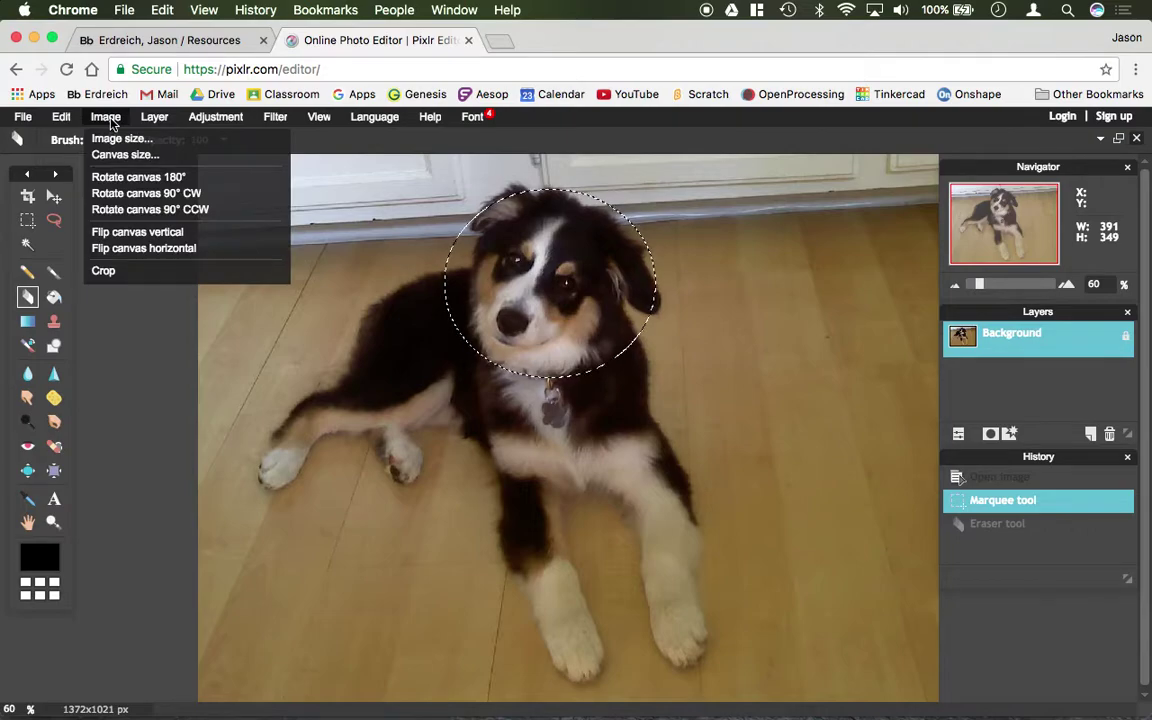
mouse_move(55, 119)
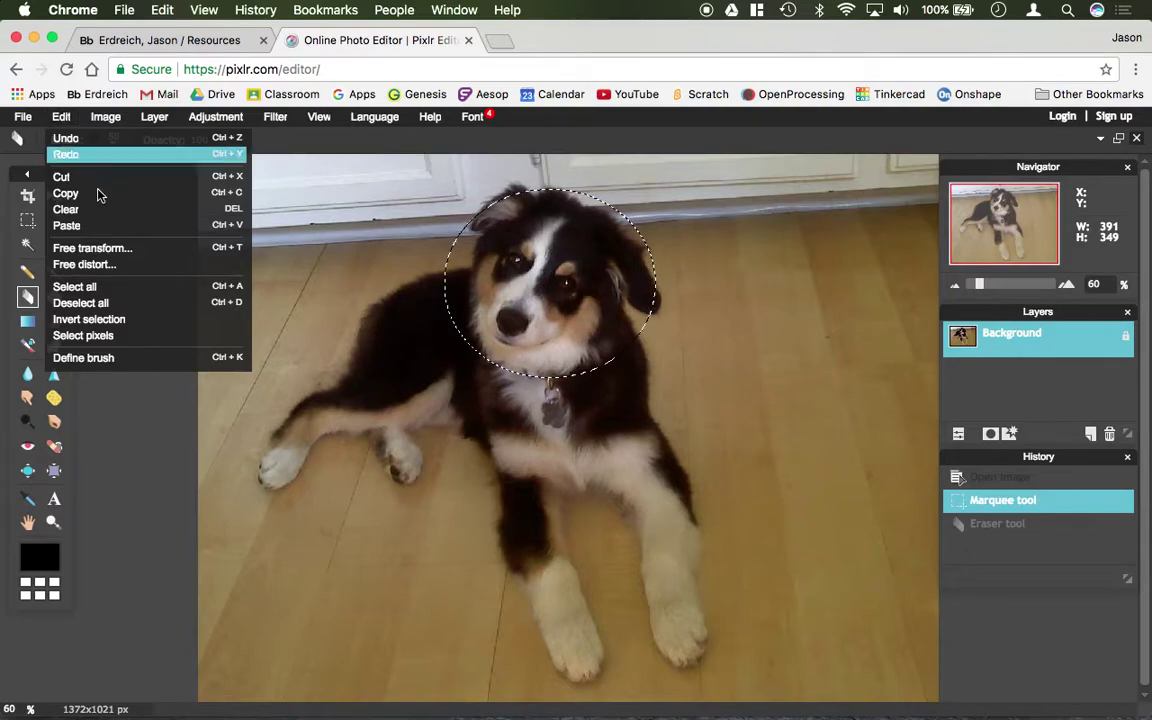
left_click(127, 320)
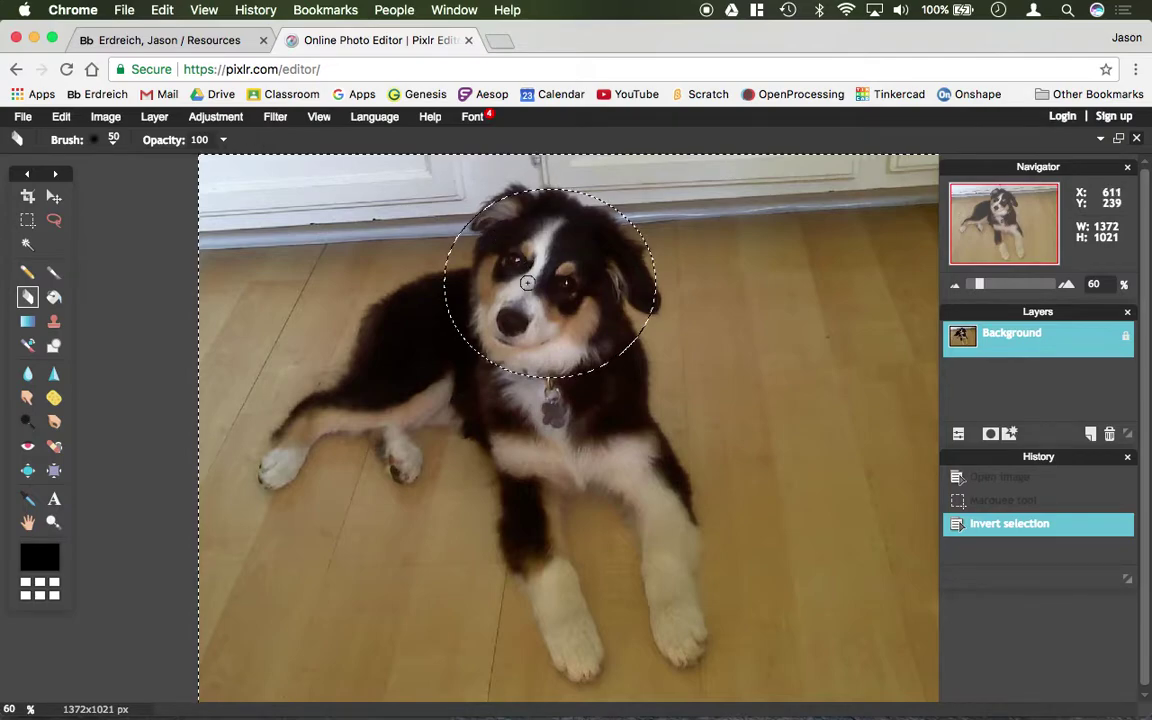
mouse_move(426, 199)
left_mouse_down()
mouse_move(410, 320)
mouse_move(461, 388)
left_mouse_up()
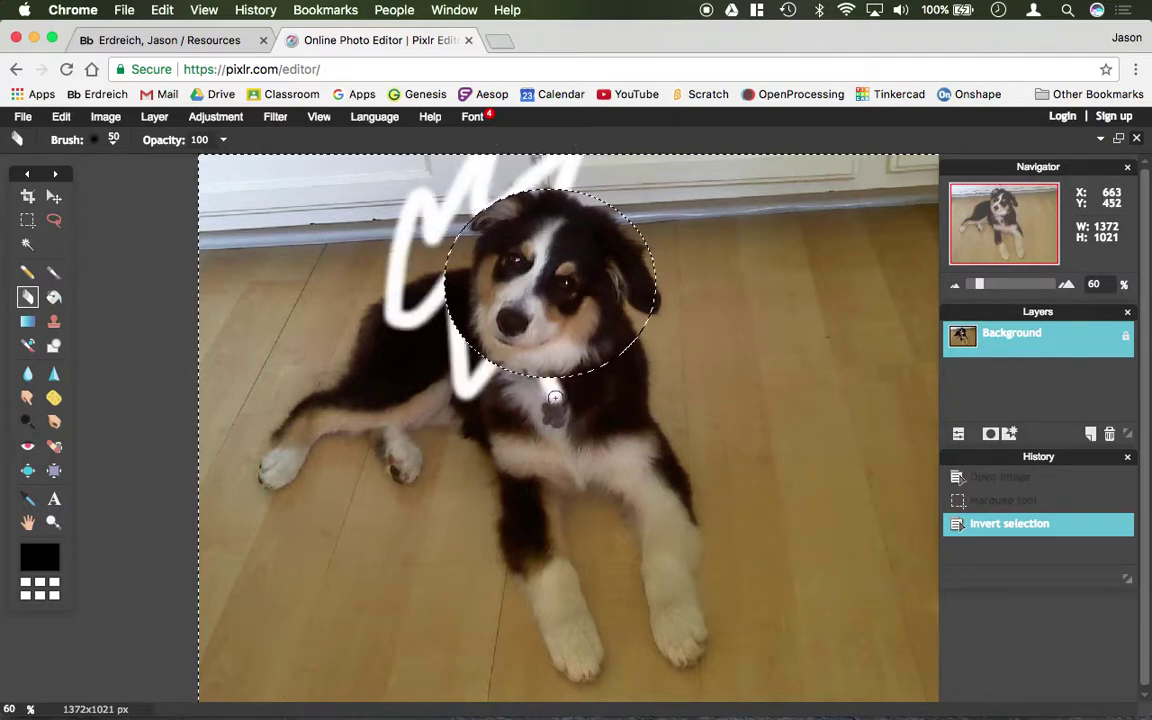
mouse_move(554, 398)
left_mouse_down()
mouse_move(689, 411)
mouse_move(638, 267)
left_mouse_up()
Step: Undo the erase and inversion, deselect, and switch to the Lasso tool
key("ctrl+z")
key("ctrl+z")
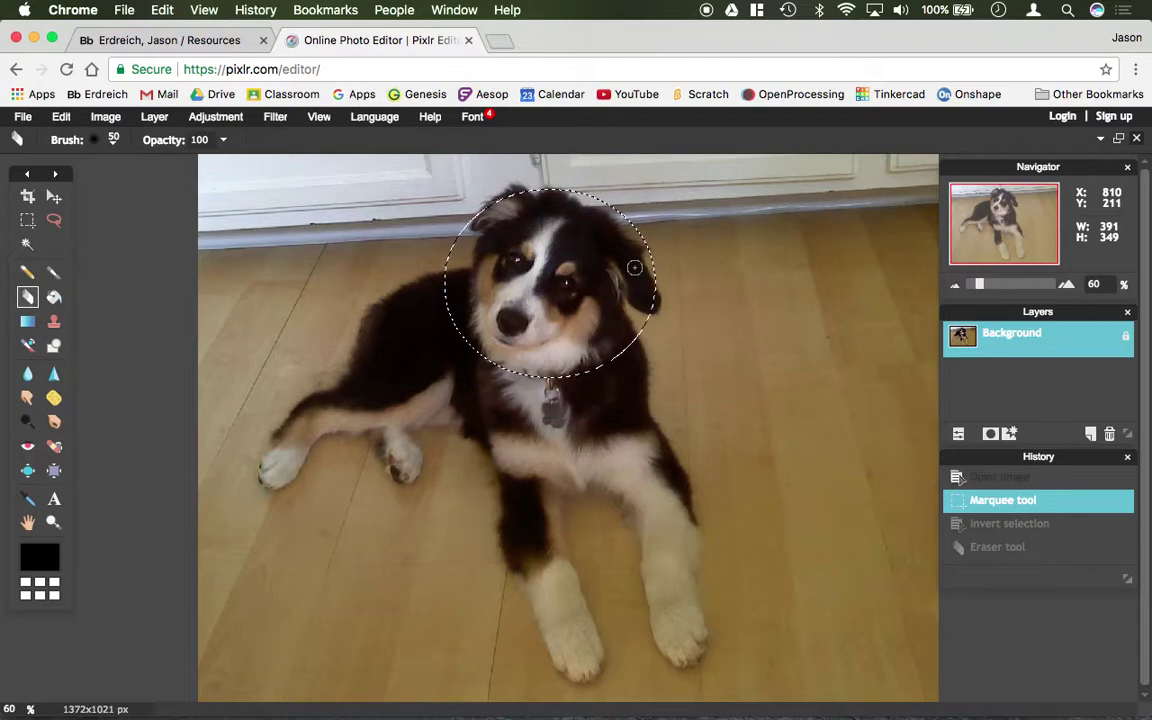
key("ctrl+d")
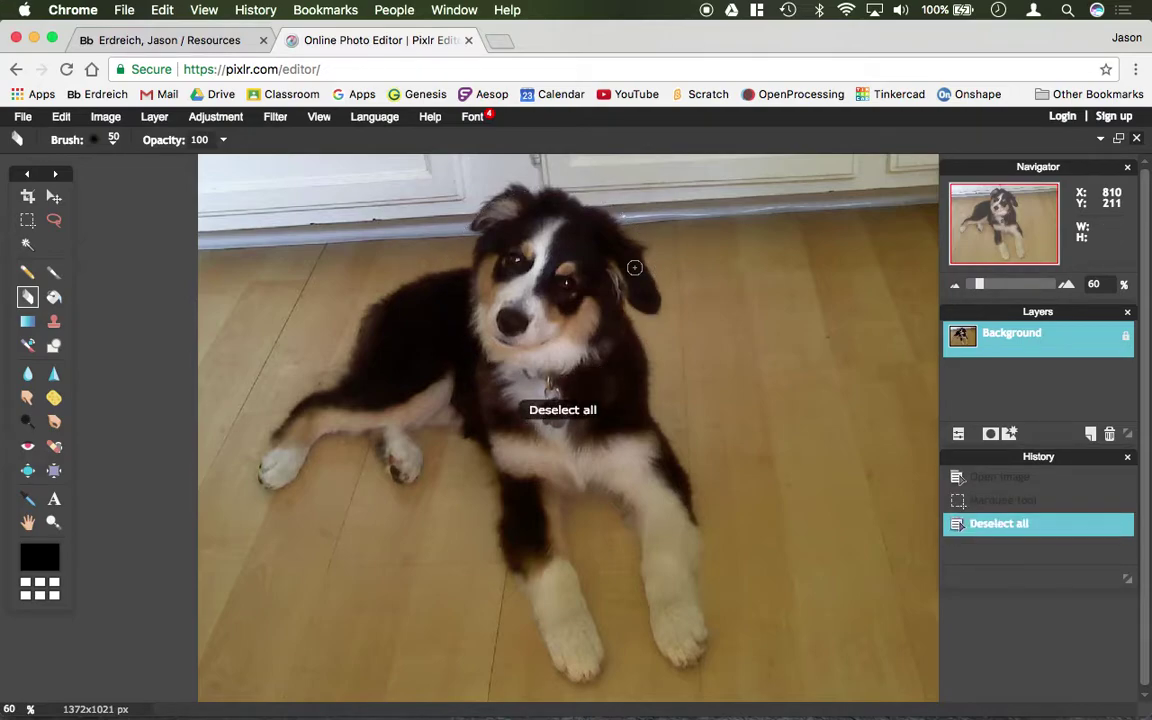
left_click(66, 119)
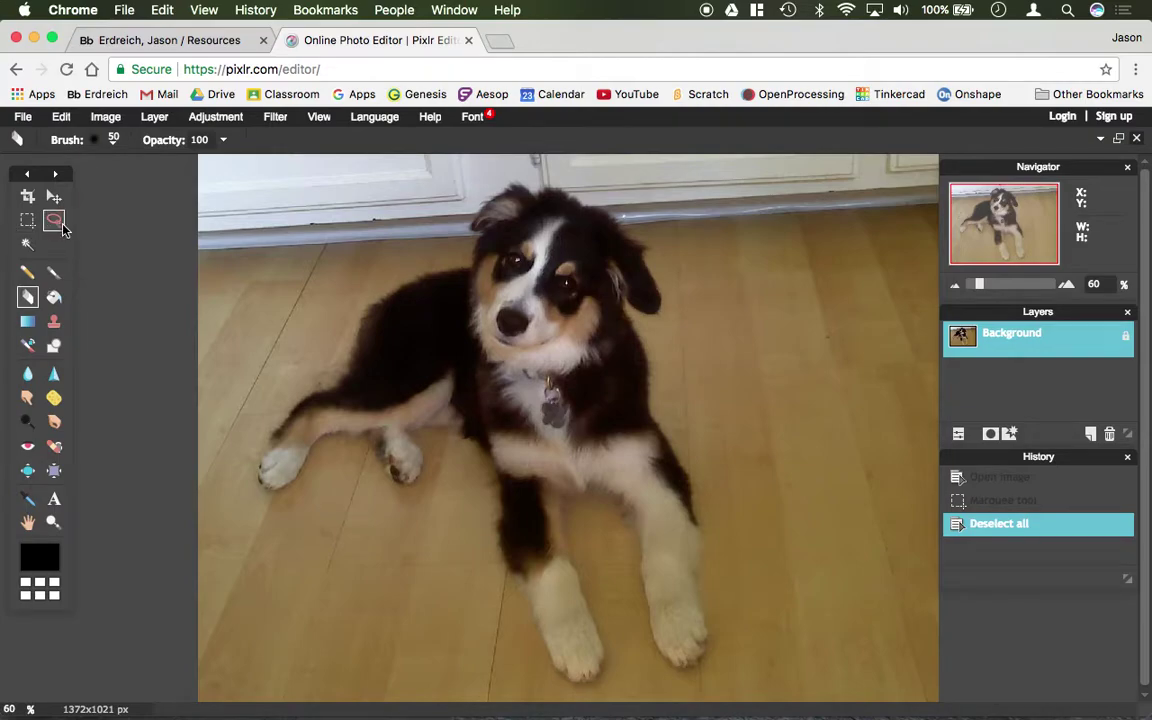
left_click(62, 227)
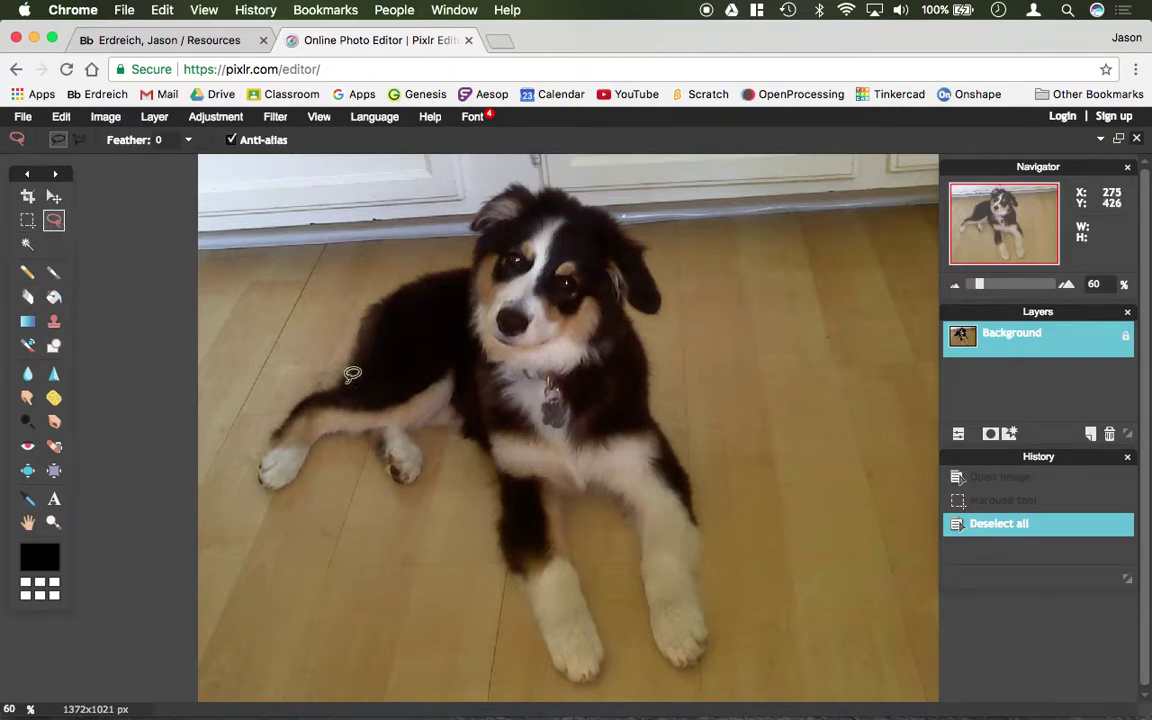
Step: Lasso the whole puppy freehand, legs and paws included, into an 835x925 px selection
left_click(30, 220)
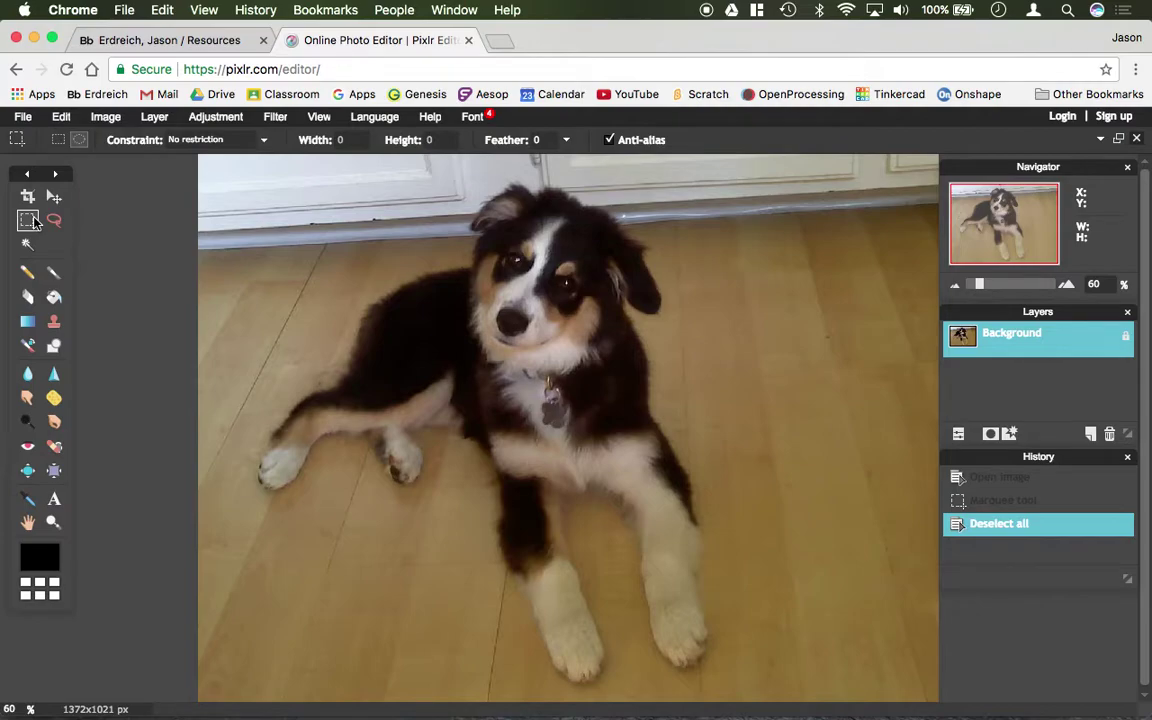
left_click(54, 220)
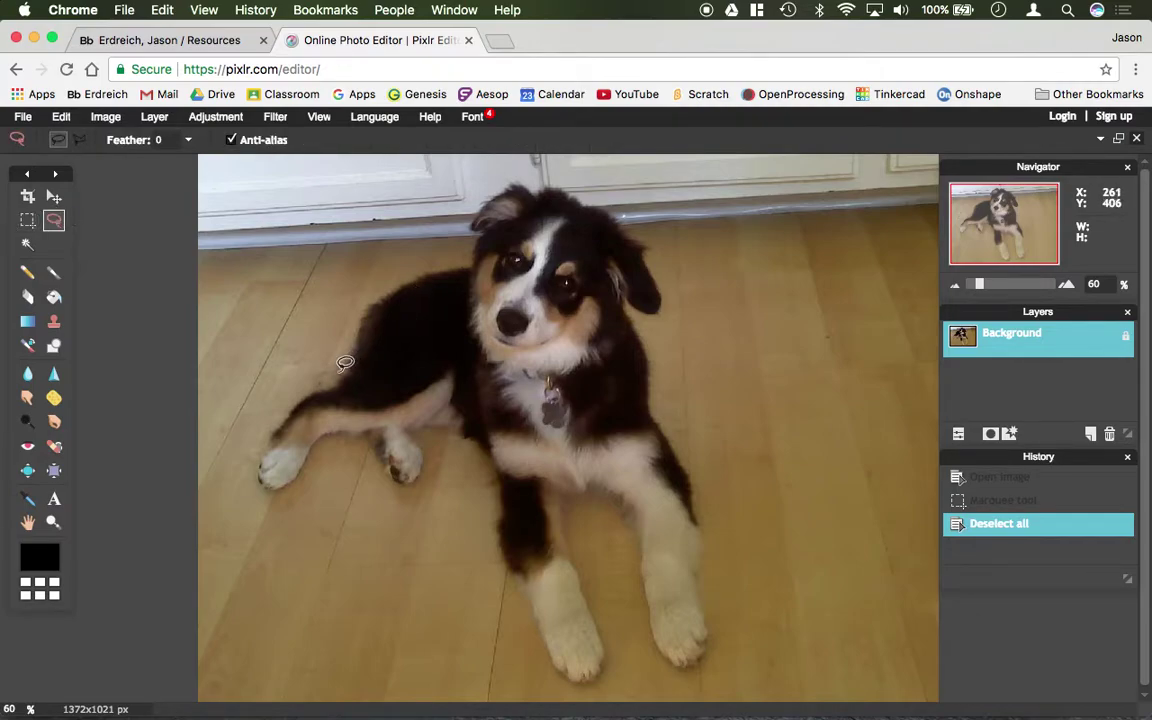
mouse_move(350, 366)
left_mouse_down()
mouse_move(374, 307)
mouse_move(474, 254)
mouse_move(475, 222)
mouse_move(506, 188)
mouse_move(582, 193)
mouse_move(655, 242)
left_mouse_up()
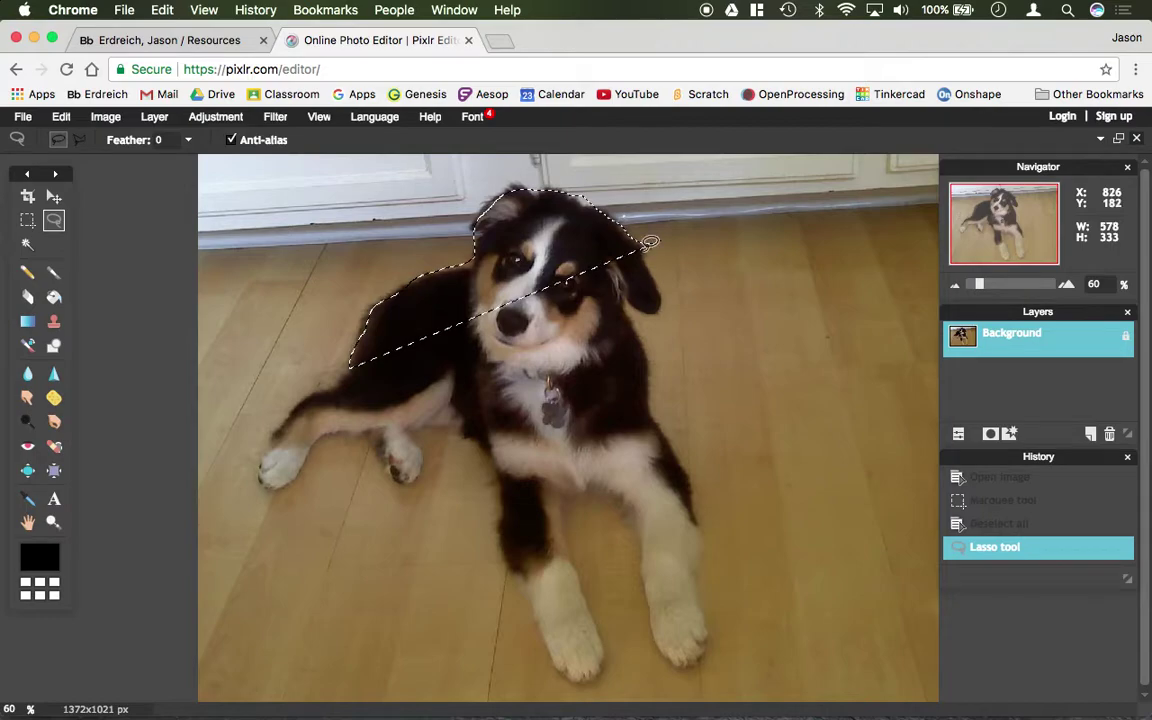
key("ctrl+d")
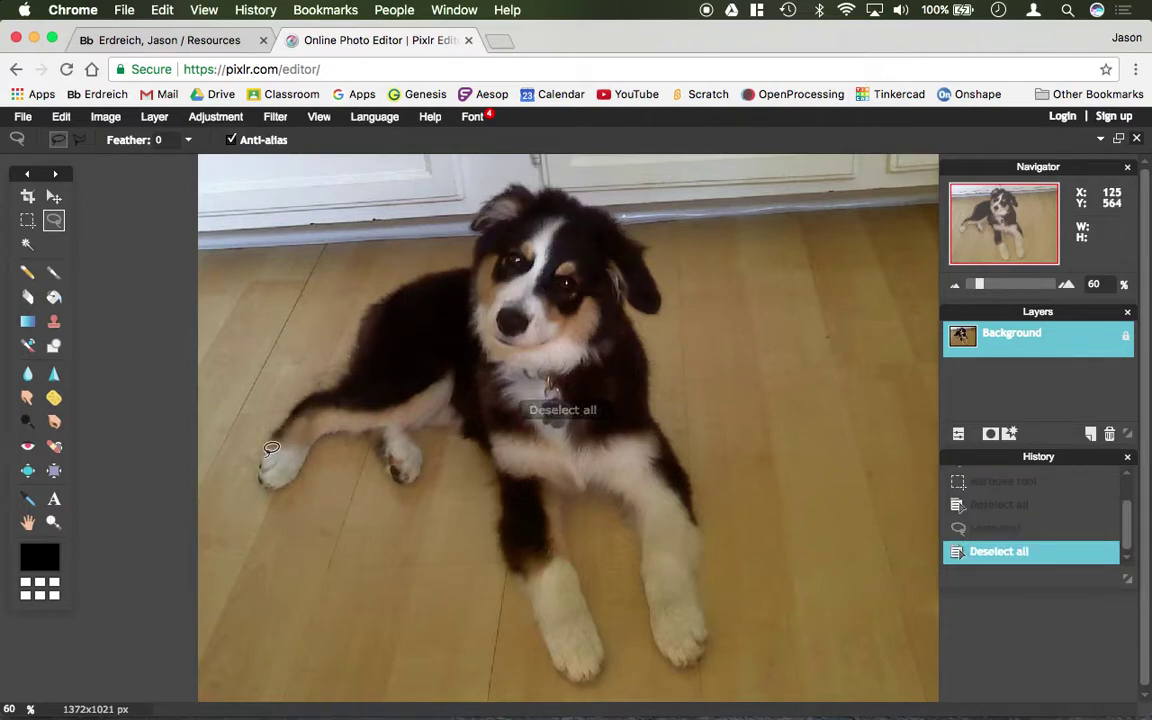
mouse_move(279, 427)
left_mouse_down()
mouse_move(353, 371)
mouse_move(383, 301)
mouse_move(473, 260)
mouse_move(475, 219)
mouse_move(498, 189)
mouse_move(582, 199)
mouse_move(653, 278)
mouse_move(656, 307)
mouse_move(617, 300)
mouse_move(684, 467)
mouse_move(698, 651)
mouse_move(675, 656)
mouse_move(664, 630)
mouse_move(668, 554)
left_mouse_up()
mouse_move(633, 486)
left_mouse_down()
mouse_move(590, 482)
mouse_move(559, 508)
mouse_move(561, 547)
mouse_move(605, 659)
mouse_move(601, 682)
mouse_move(575, 682)
mouse_move(513, 546)
mouse_move(495, 460)
mouse_move(462, 426)
mouse_move(413, 423)
mouse_move(416, 479)
mouse_move(396, 477)
mouse_move(369, 432)
mouse_move(307, 443)
mouse_move(285, 486)
mouse_move(259, 485)
mouse_move(274, 440)
left_mouse_up()
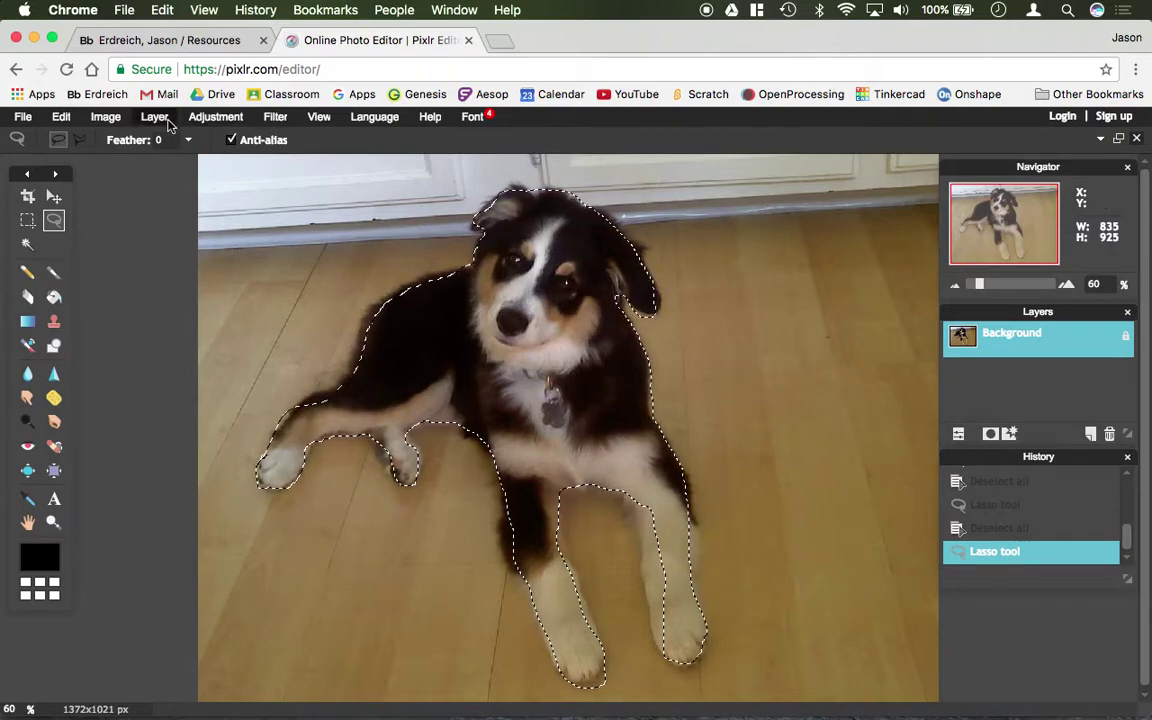
Step: Invert to the background, trial-clear it to white, then undo the clear
left_click(62, 117)
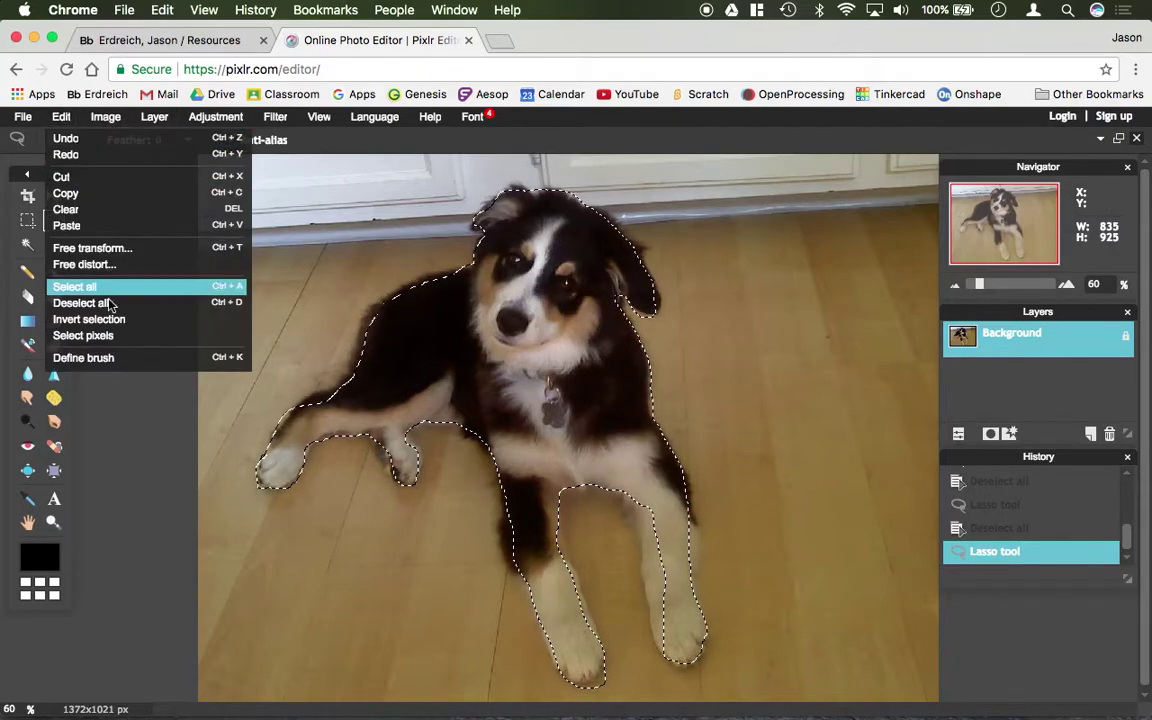
left_click(90, 319)
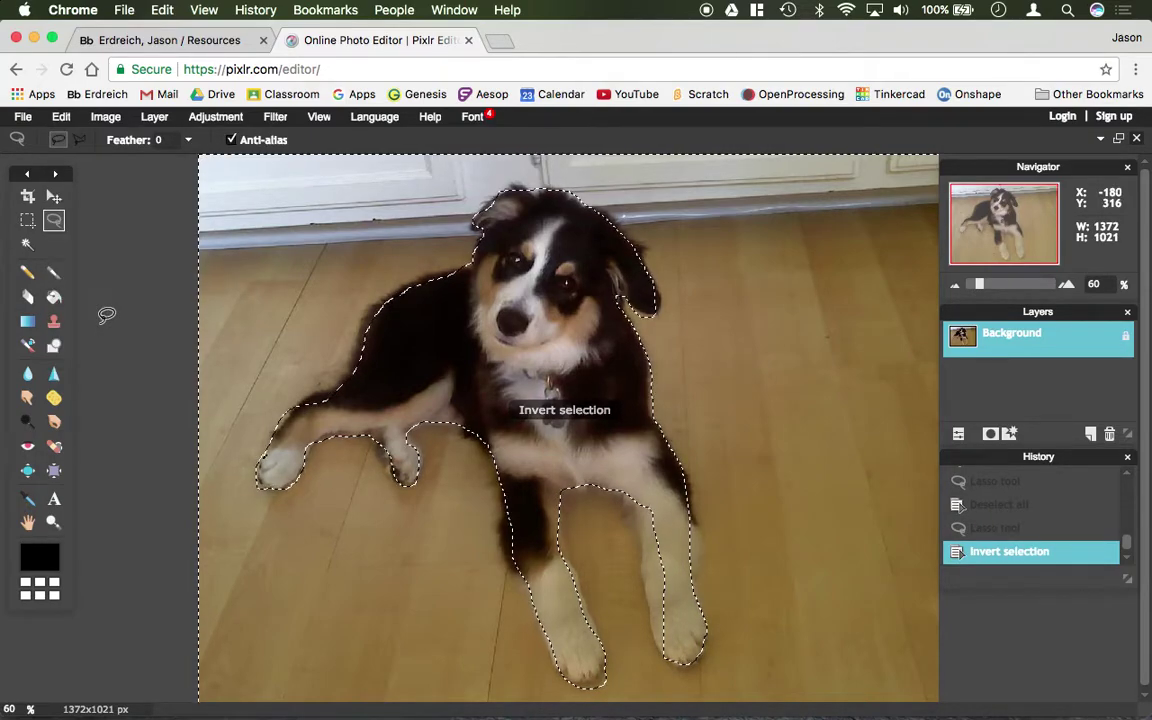
key("Delete")
key("ctrl+d")
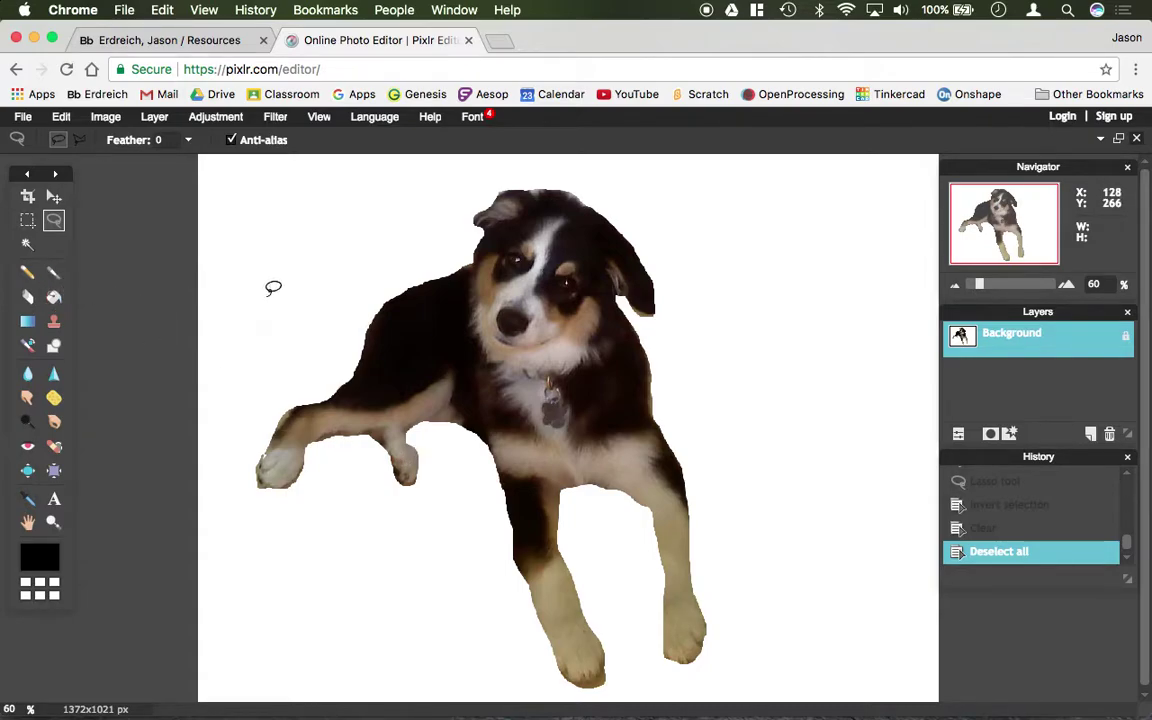
key("super+z")
key("super+z")
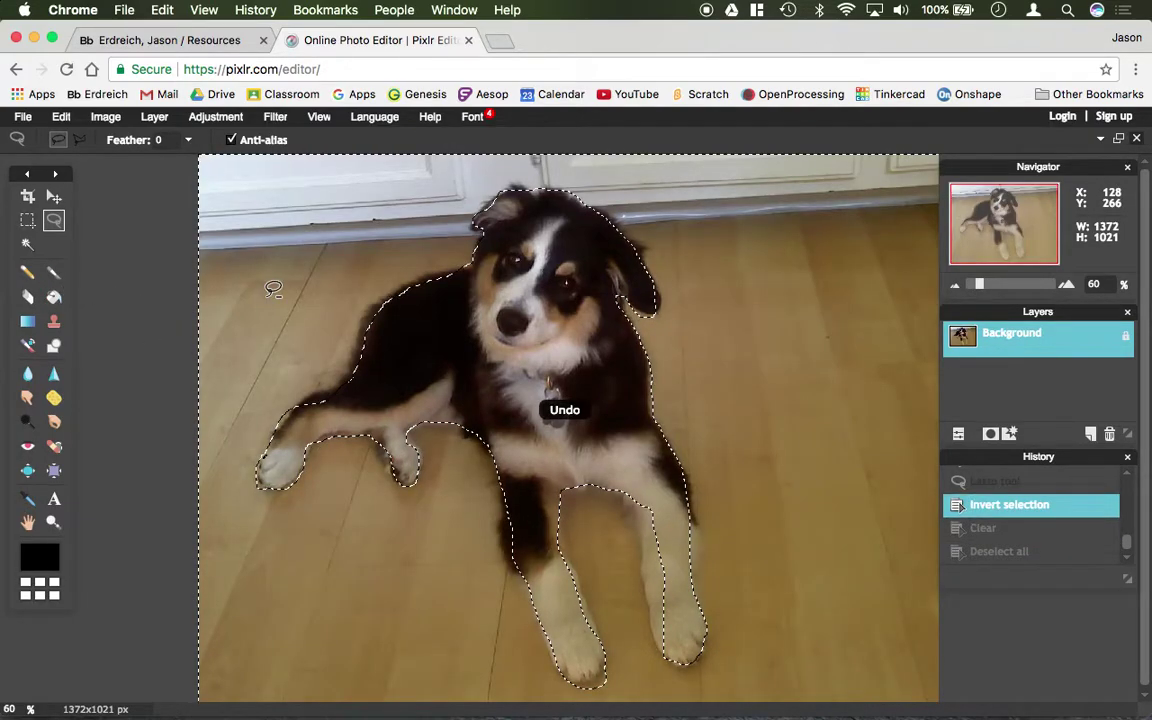
Step: Test a straight-edged polygon selection on the floor beside the puppy, then clear it
left_click(220, 232)
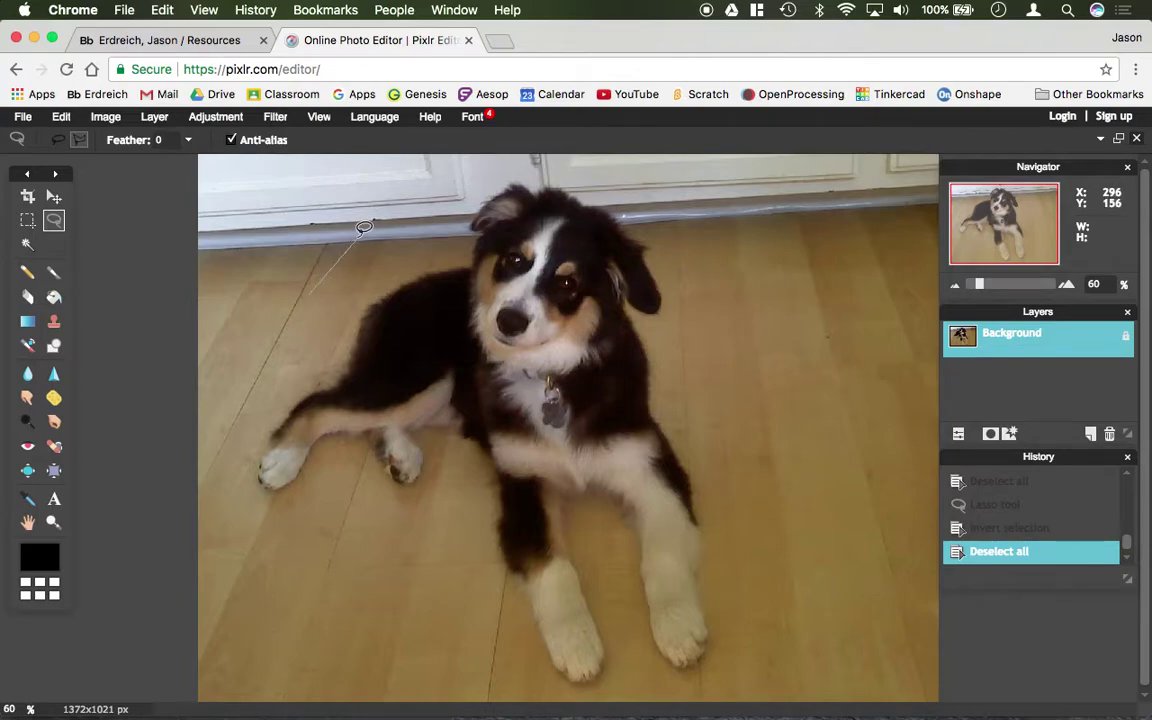
left_click(310, 295)
left_click(343, 268)
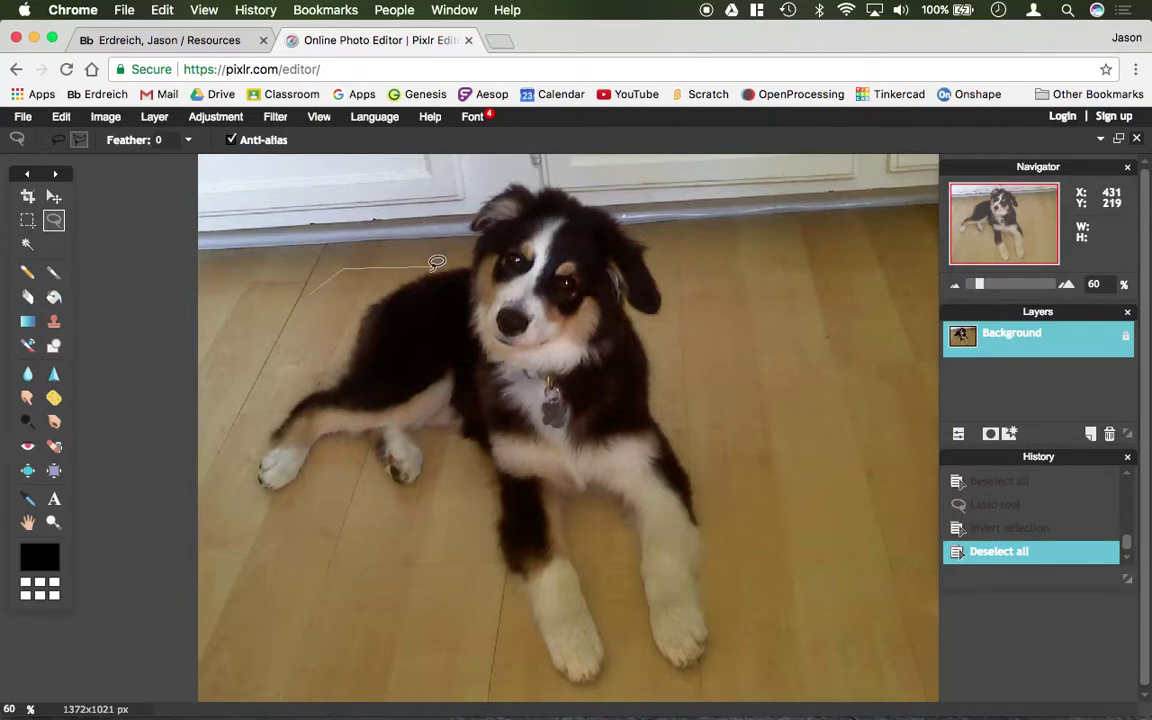
left_click(431, 267)
left_click(433, 384)
left_click(232, 306)
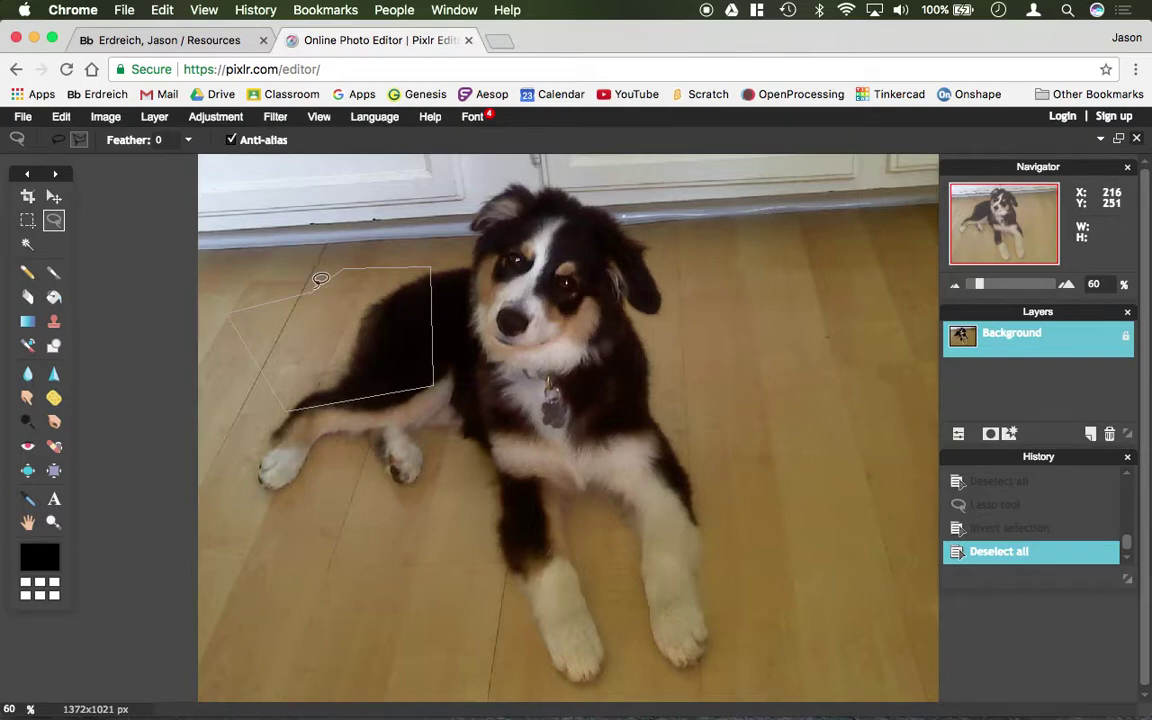
left_click(316, 285)
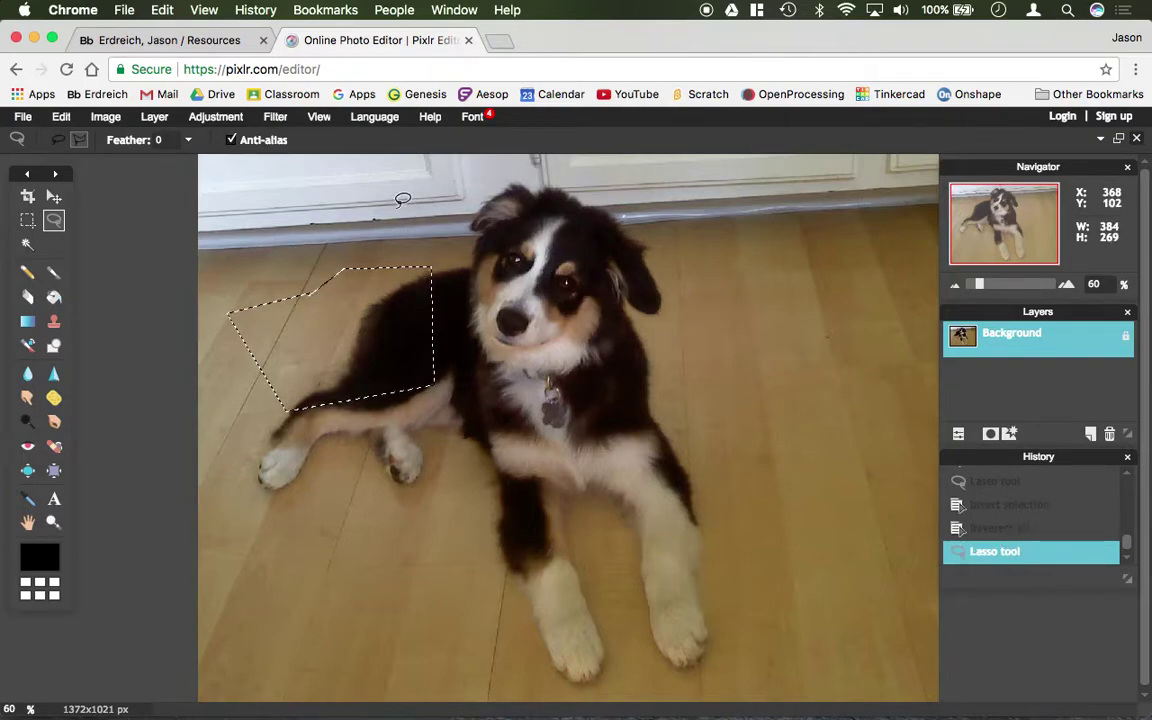
left_click(403, 200)
left_click(30, 245)
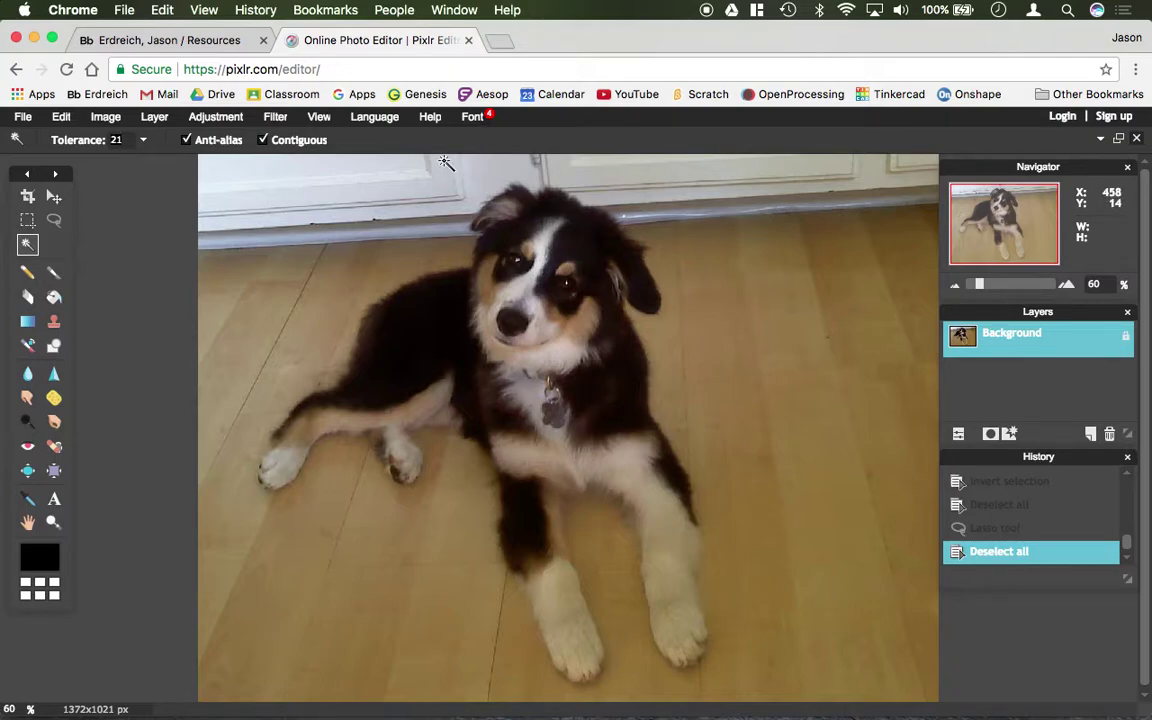
Step: Magic-wand select the puppy's dark nose and zoom to 120% on its face
left_click(513, 321)
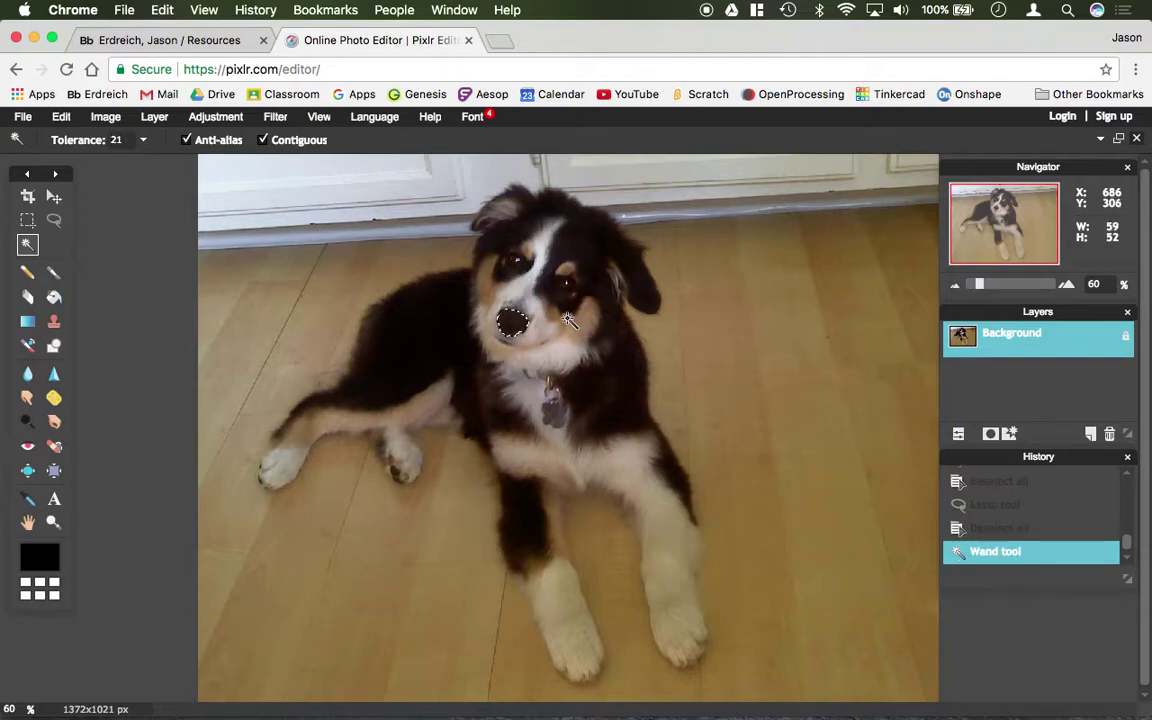
key("ctrl+plus")
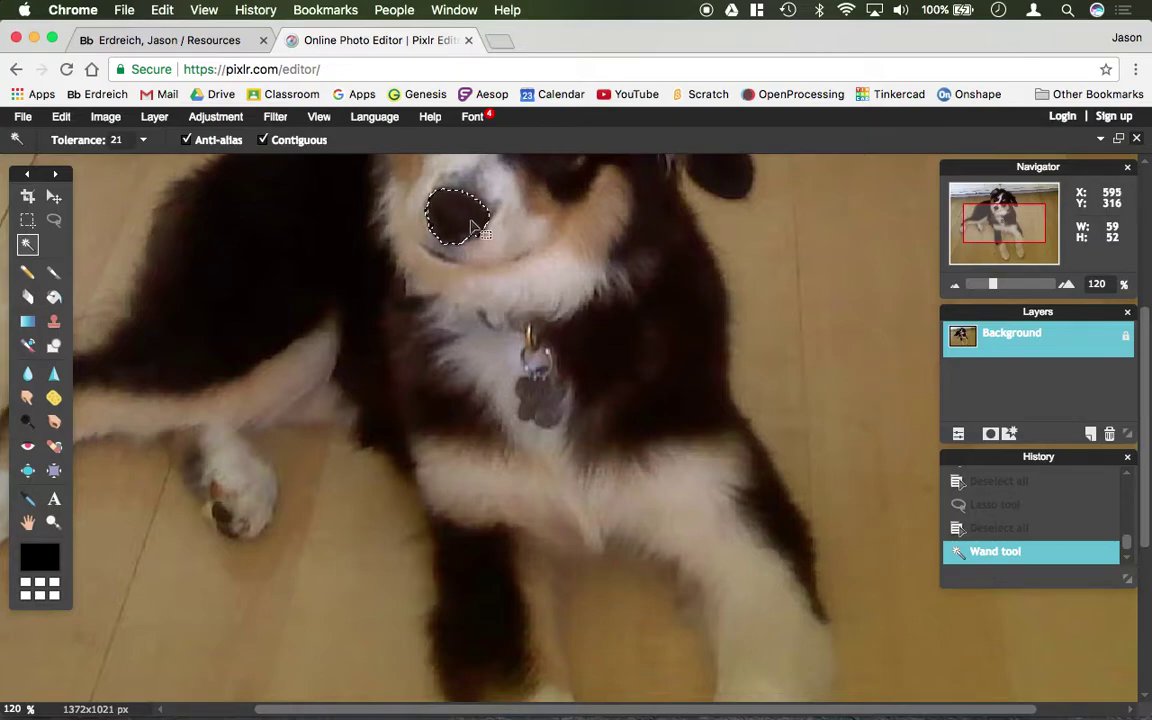
left_click_drag(996, 204, 994, 194)
Step: Raise the Magic Wand tolerance to 100
left_click(138, 140)
key("BackSpace")
key("BackSpace")
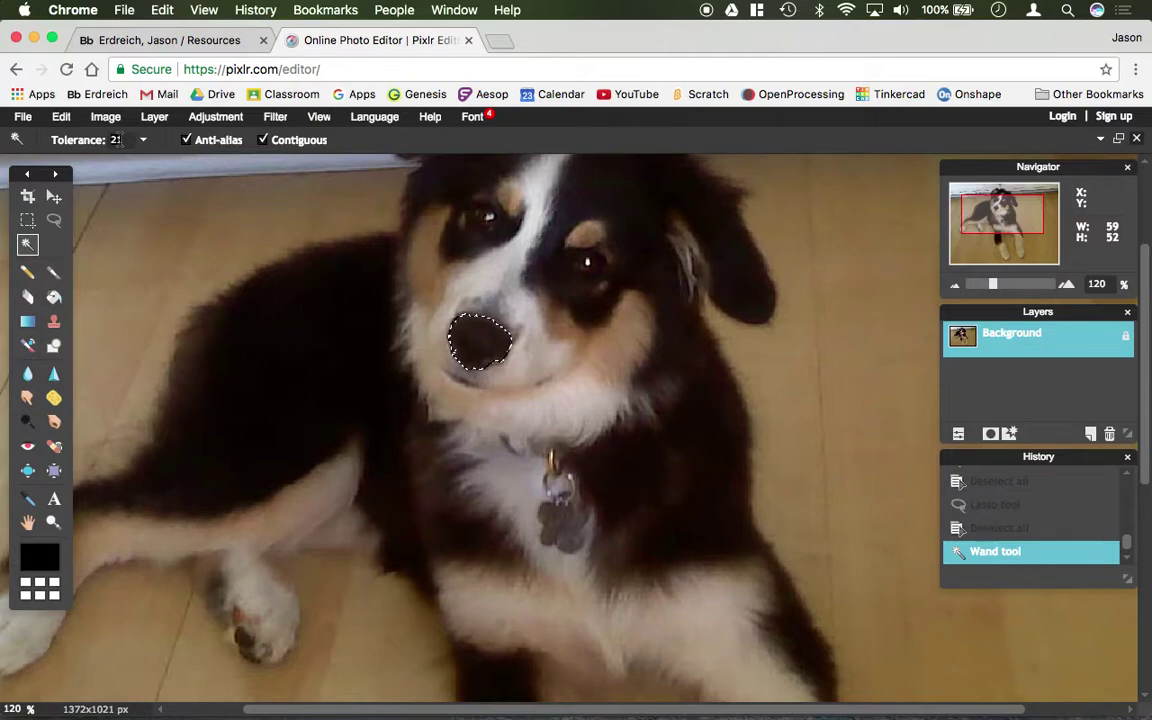
type("100")
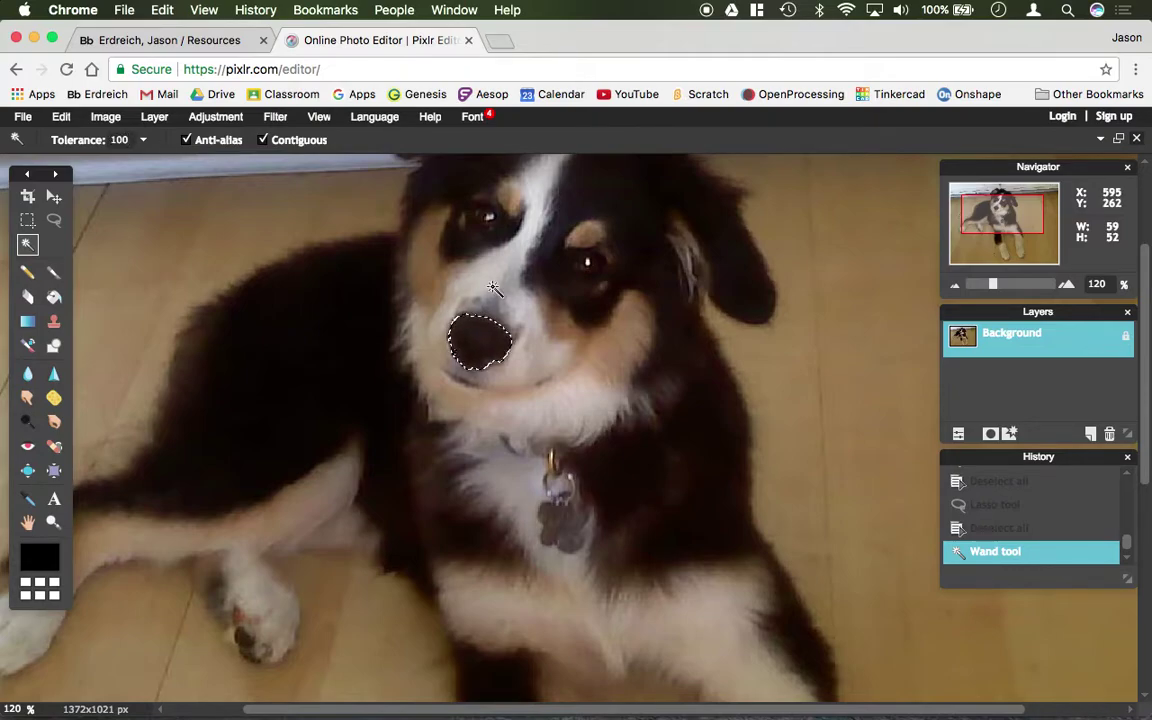
Step: Test the wand at tolerance 100 on the nose and white fur, clearing each result
left_click(469, 362)
left_click(478, 352)
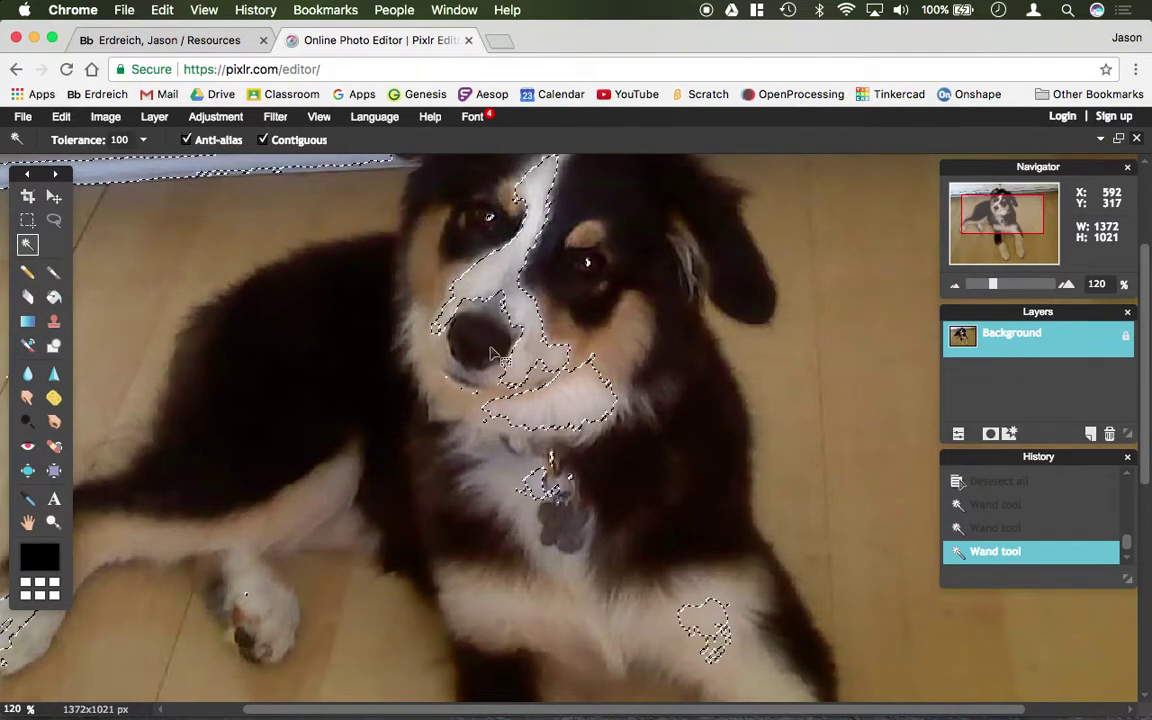
key("ctrl+d")
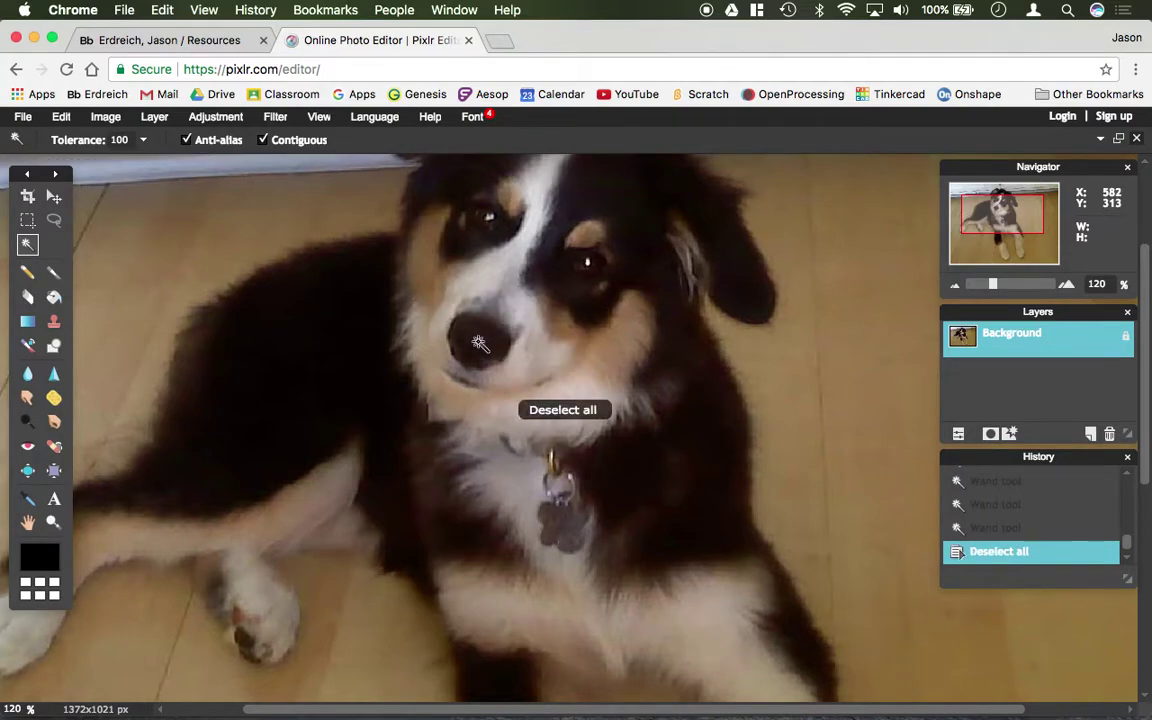
left_click(482, 343)
key("ctrl+d")
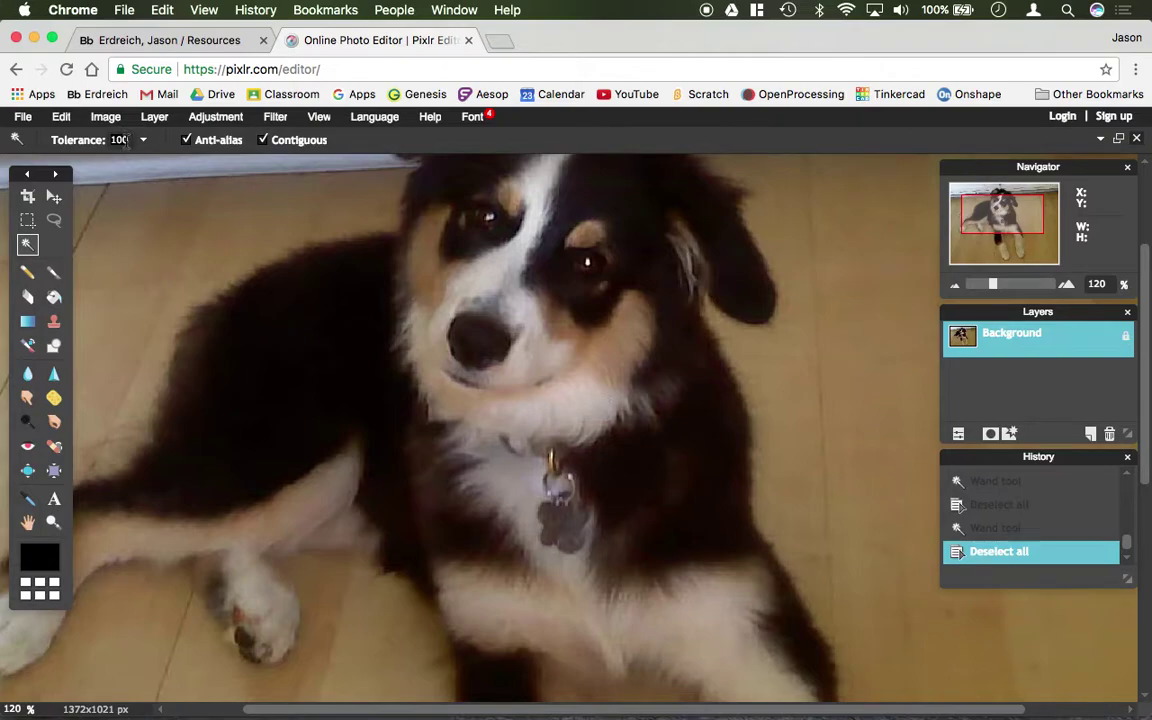
Step: Reselect the nose at tolerance 5, finishing with a clean 59x52 px pick at 30
type("5")
left_click(461, 340)
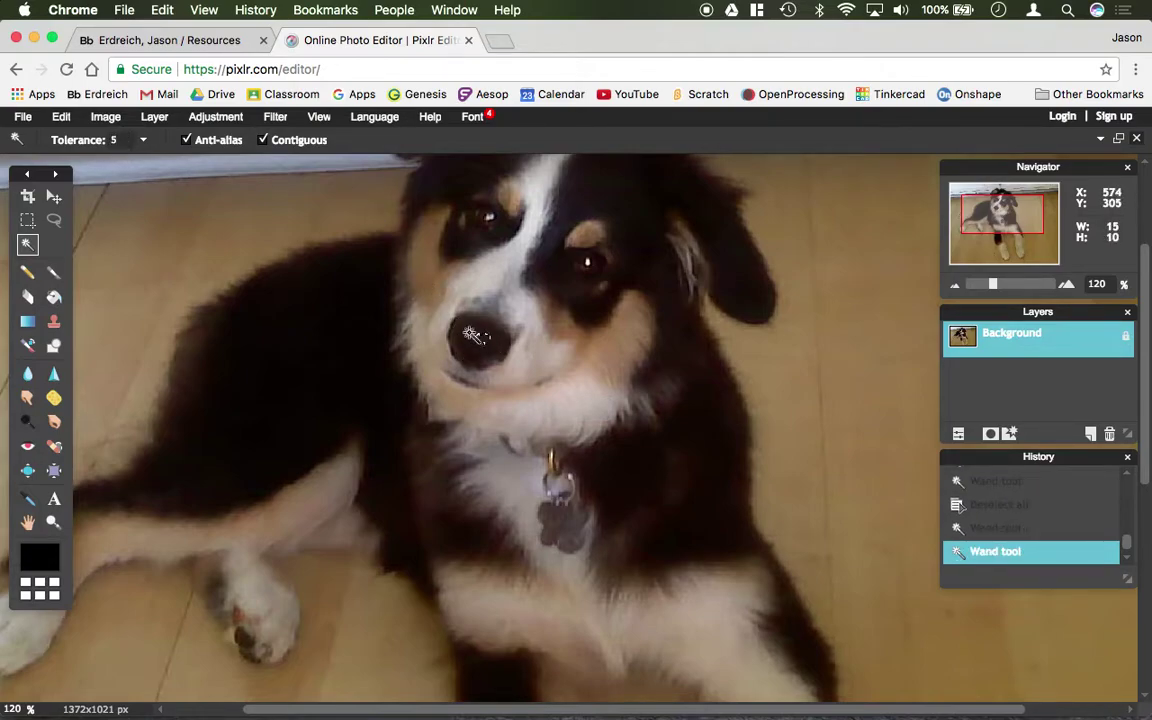
left_click(467, 333)
left_click(465, 345)
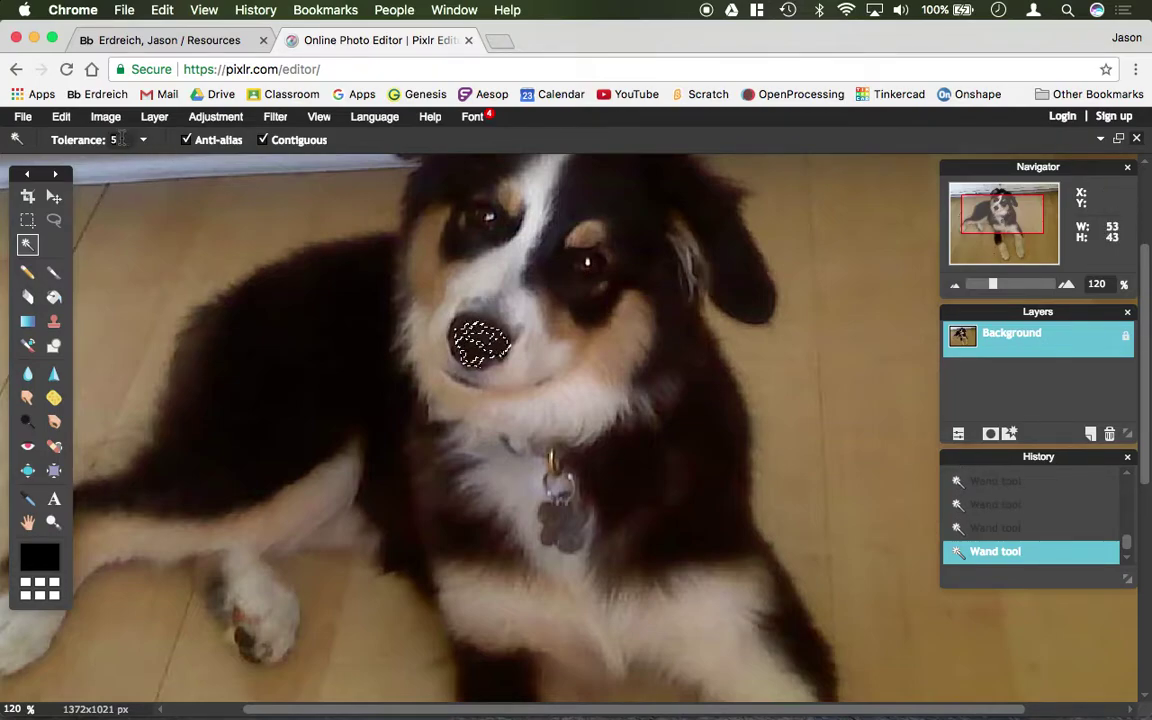
left_click(478, 340)
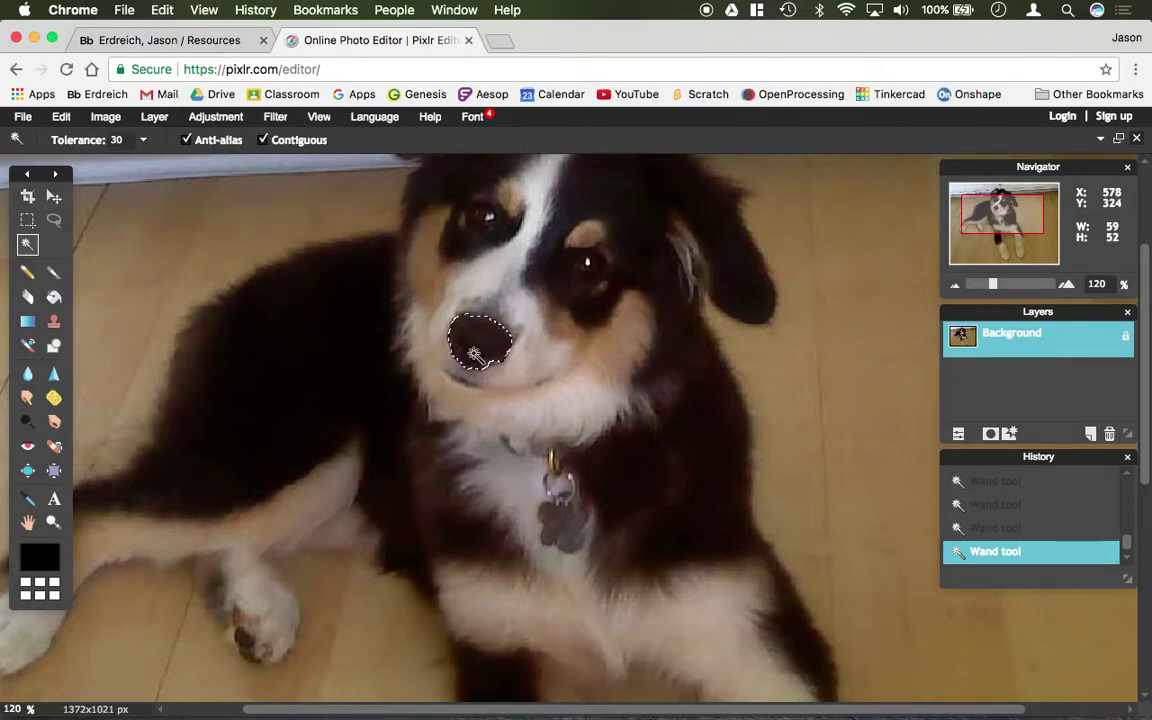